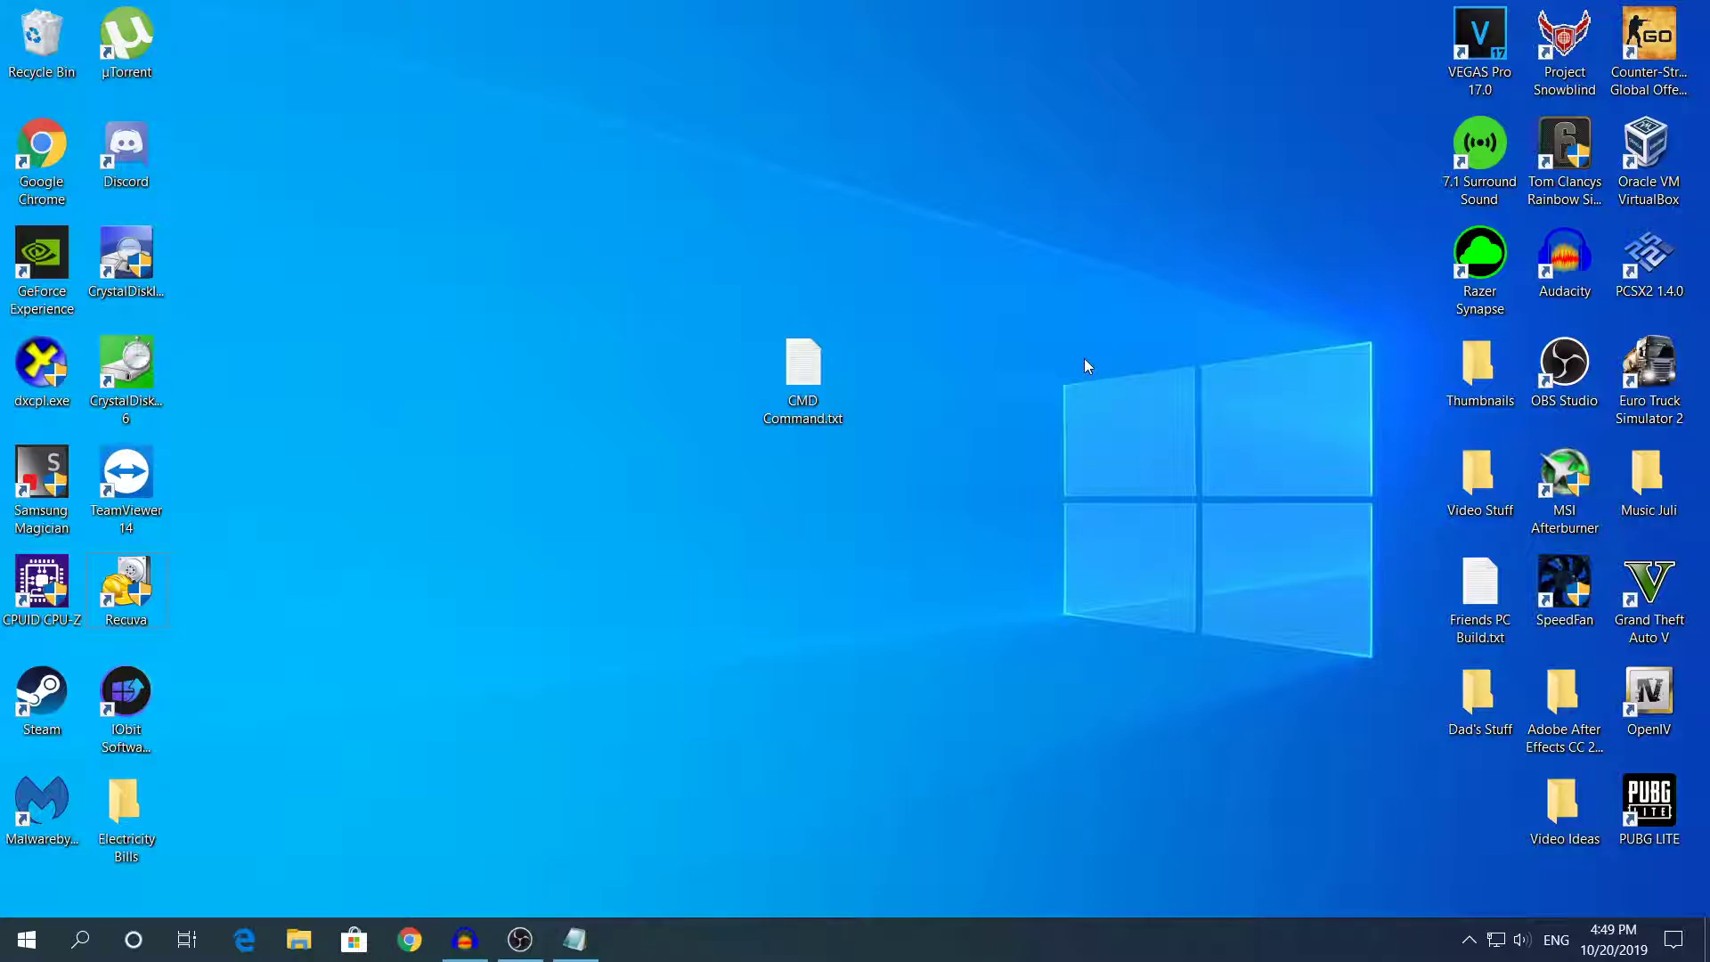
Search for 'defrag' and open Defragment and Optimize Drives.
click(80, 939)
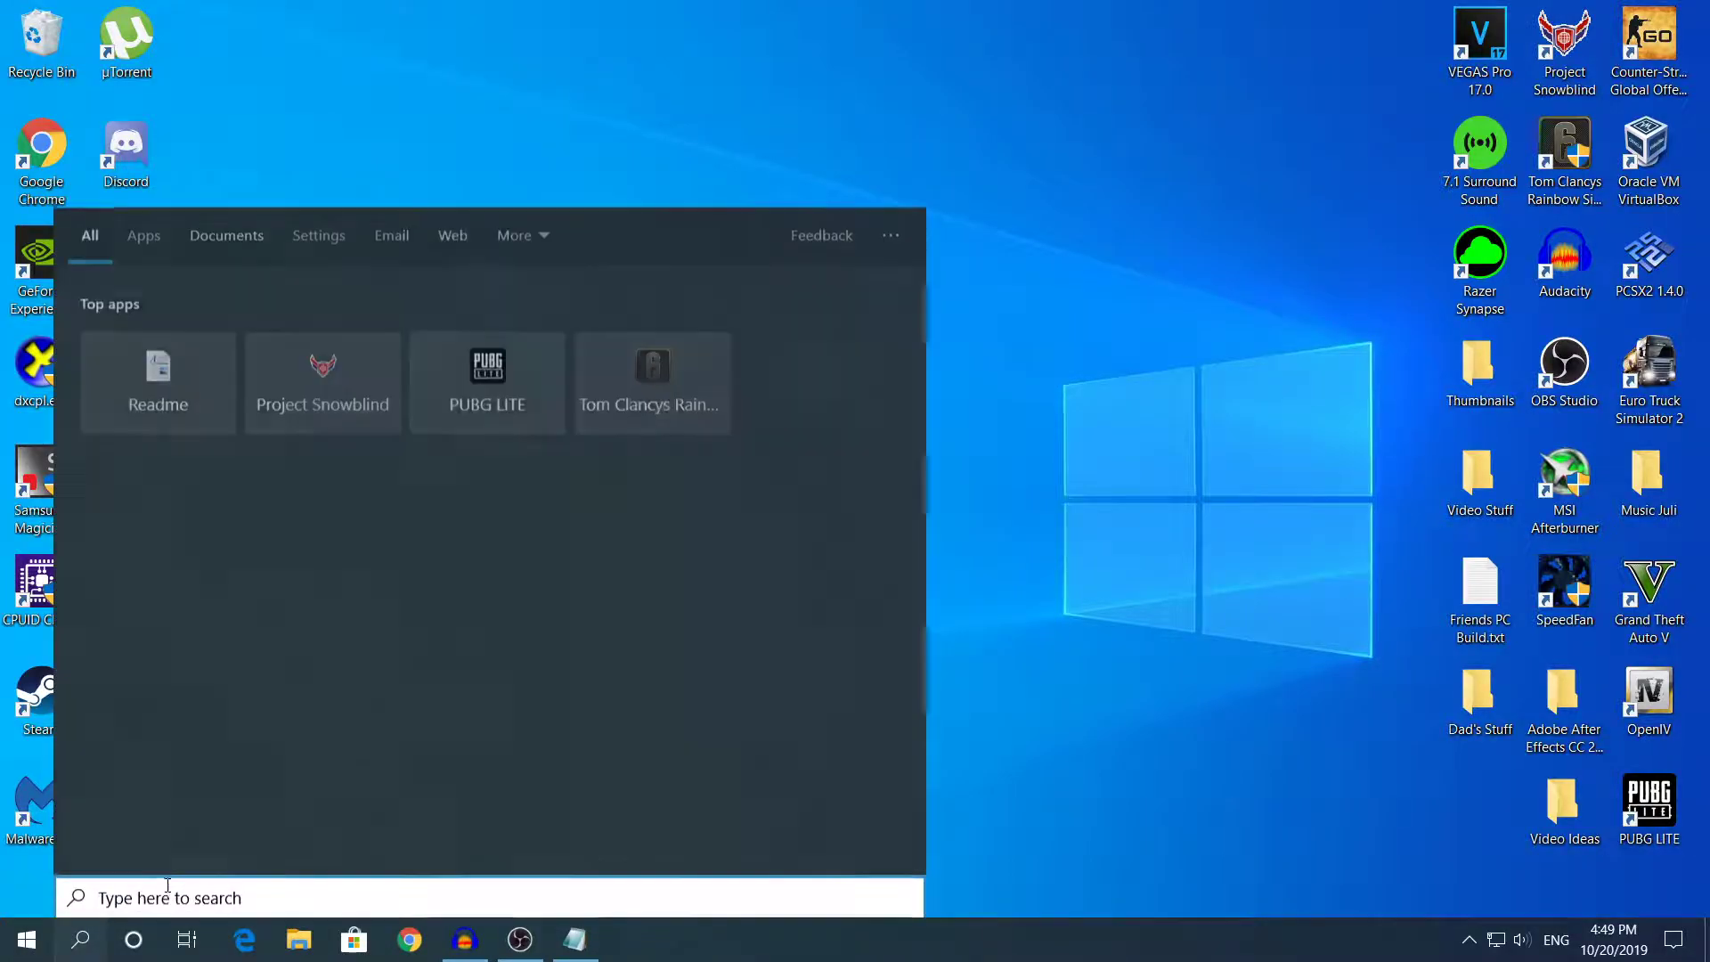
text(defrafg)
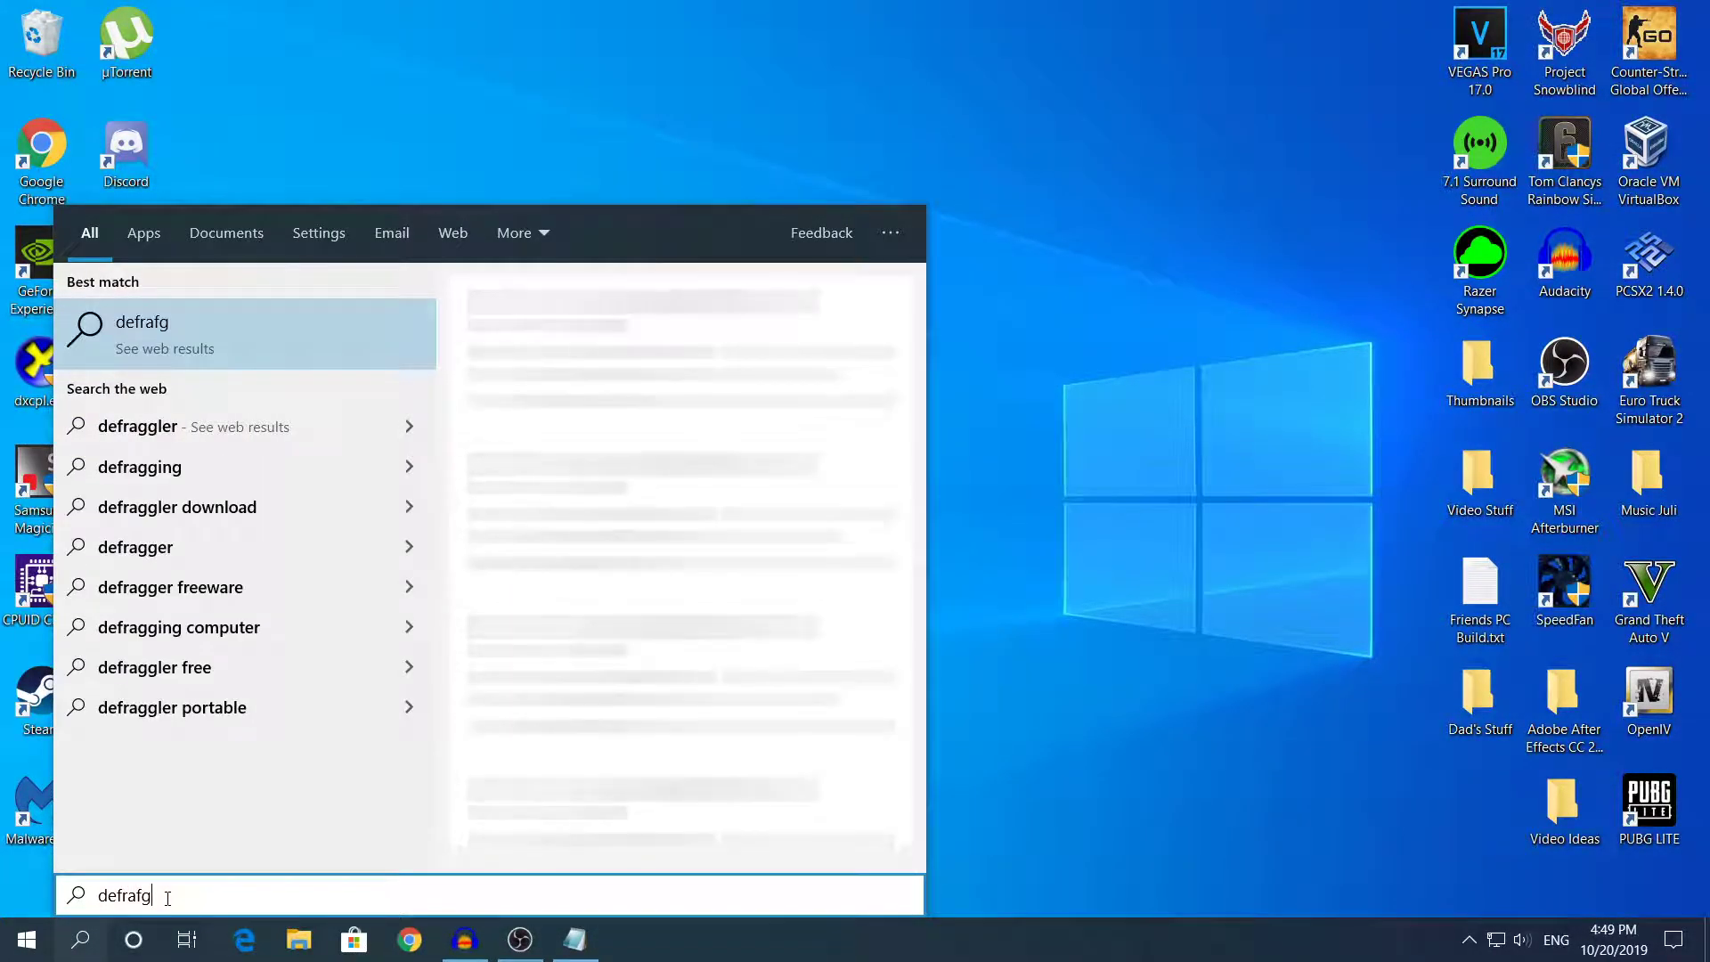
key(BackSpace)
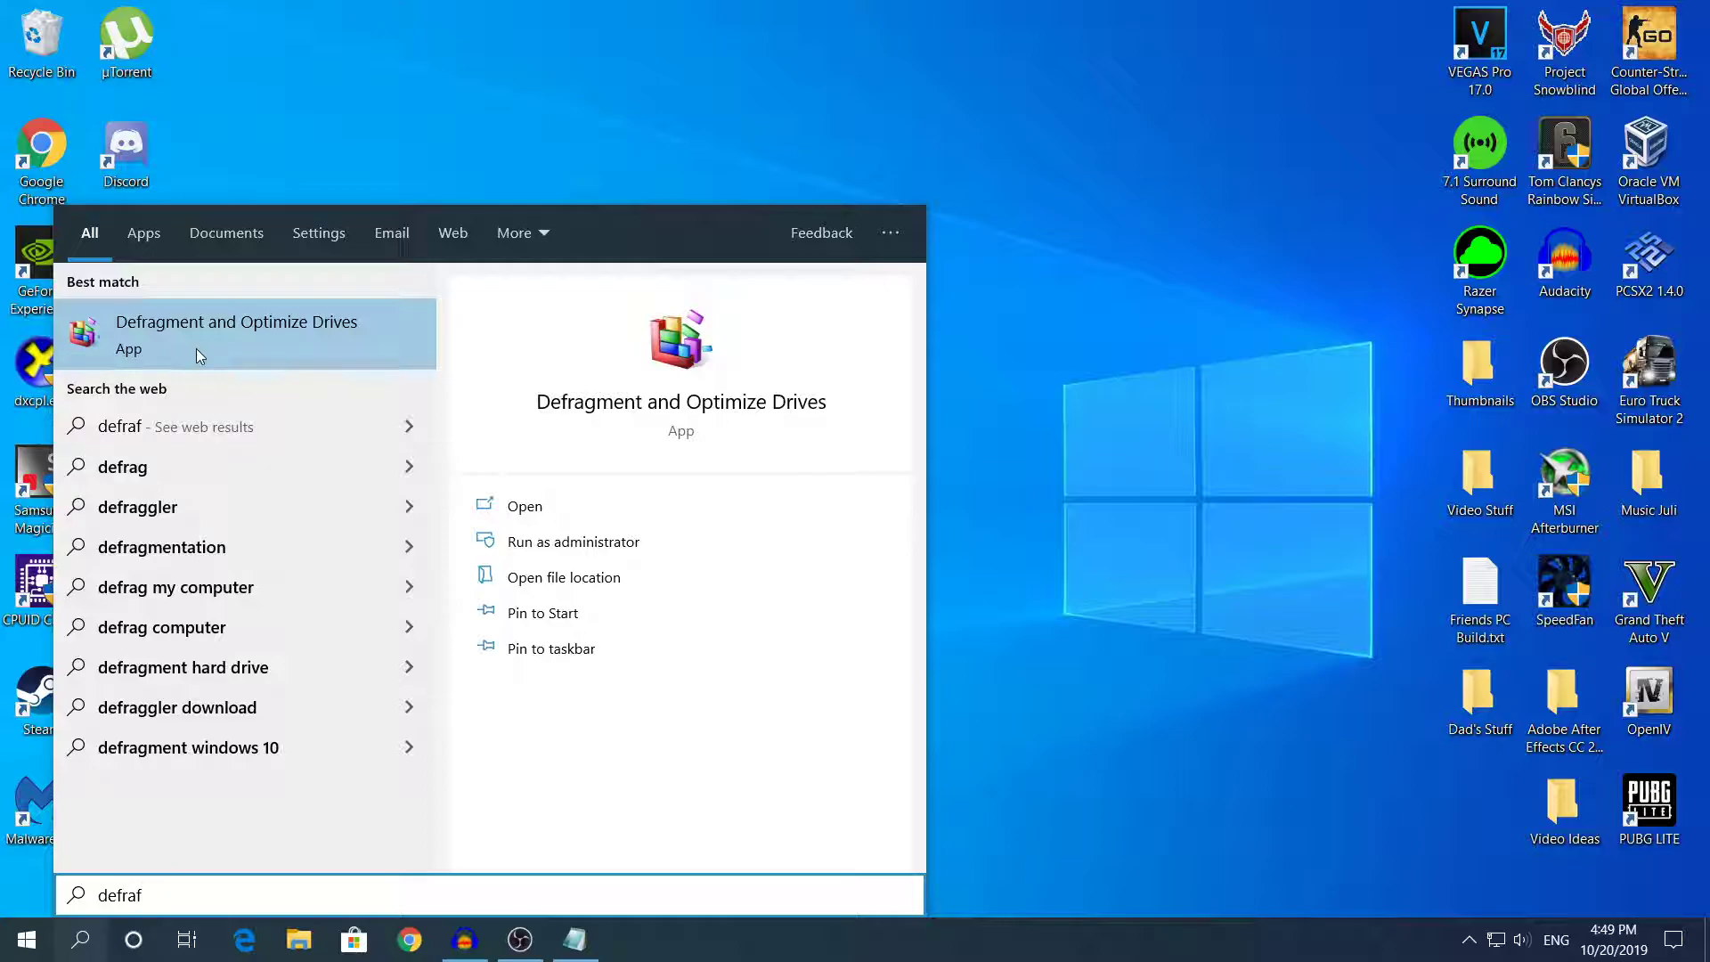
click(174, 354)
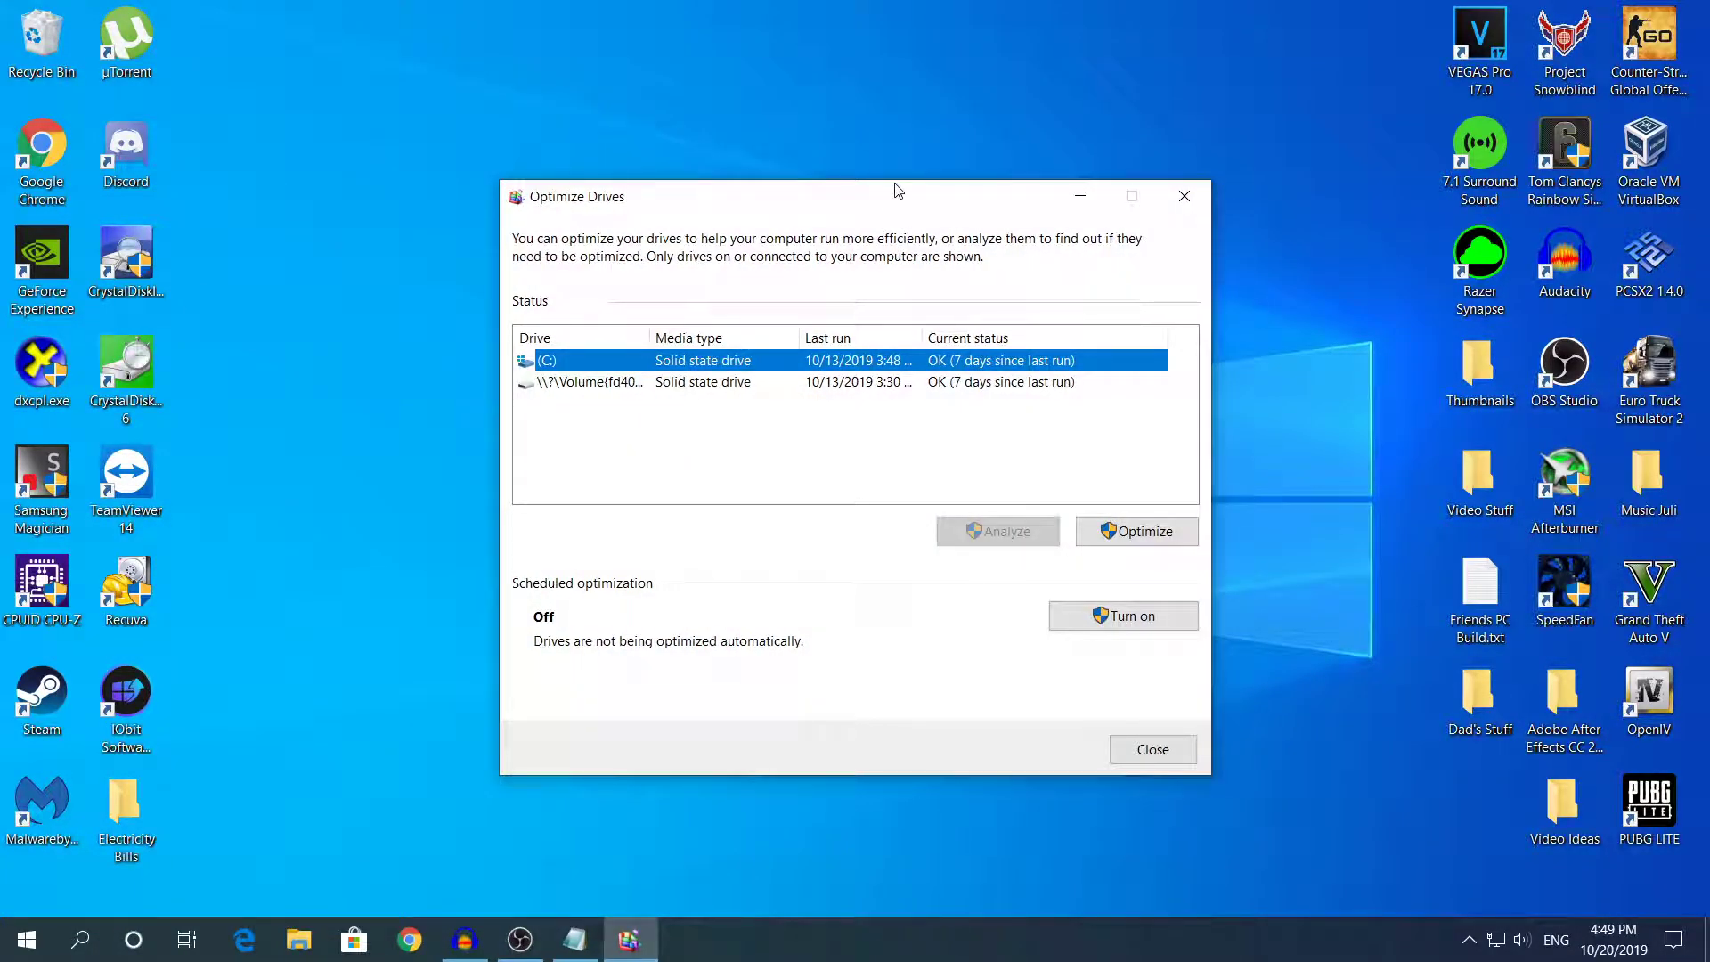
drag(899, 195, 871, 184)
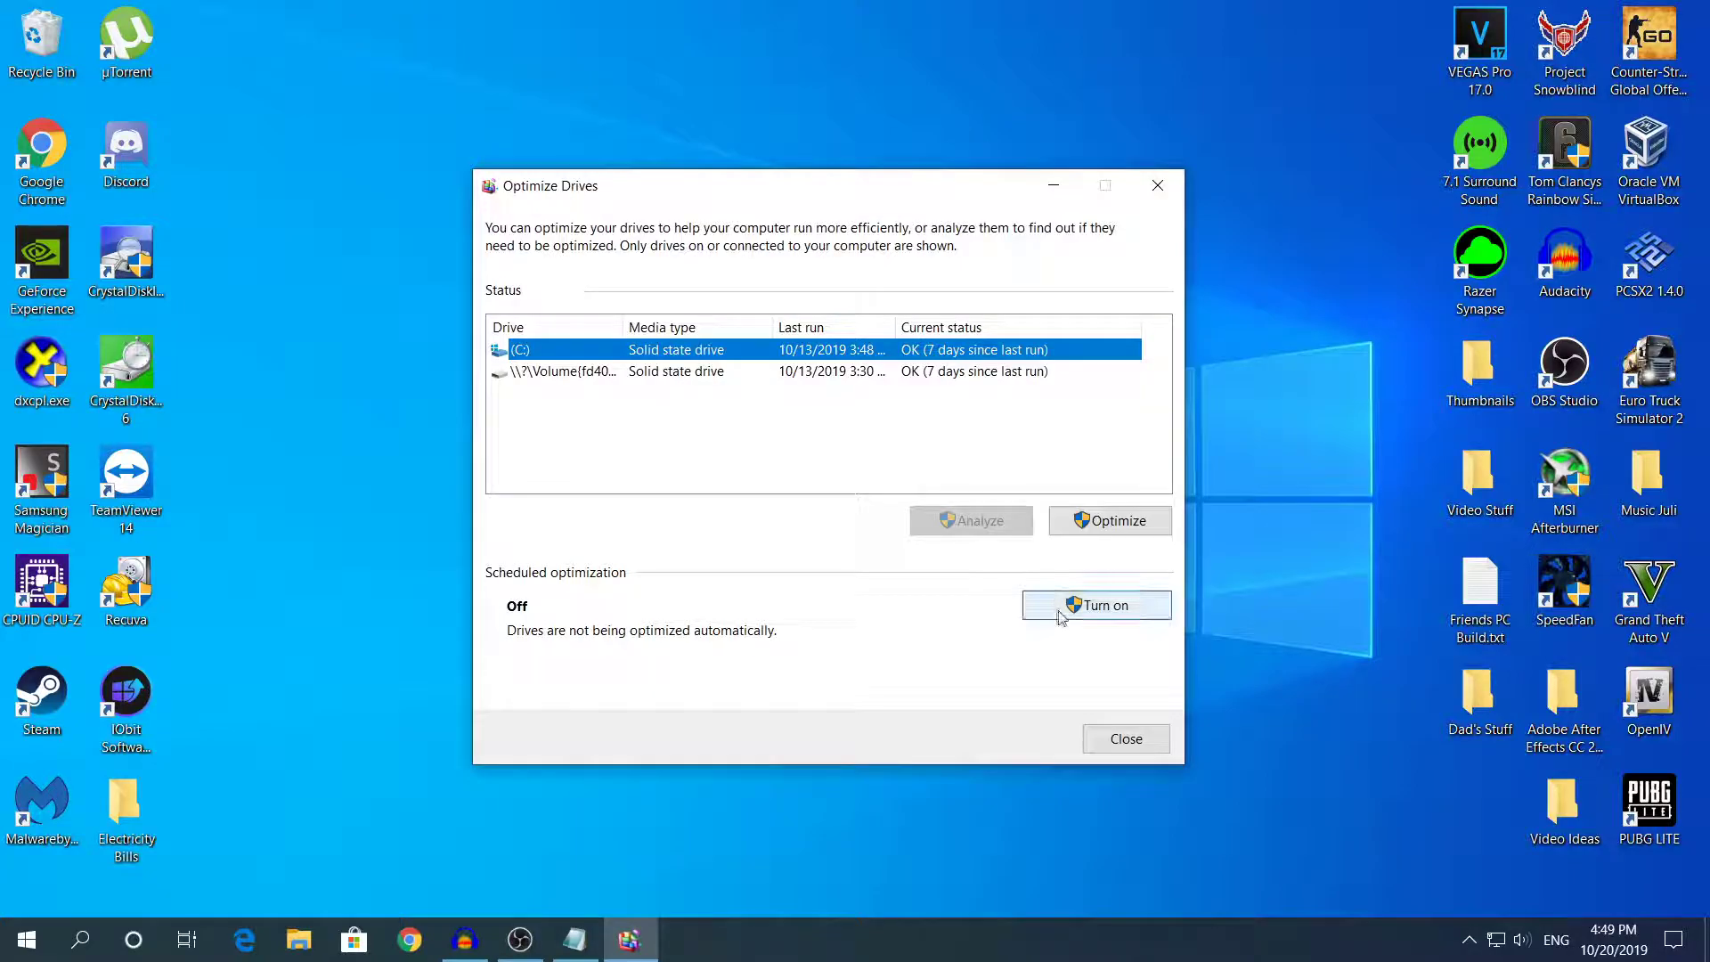
Leave 'Run on a schedule' turned off in the optimization settings and confirm with OK.
click(1096, 606)
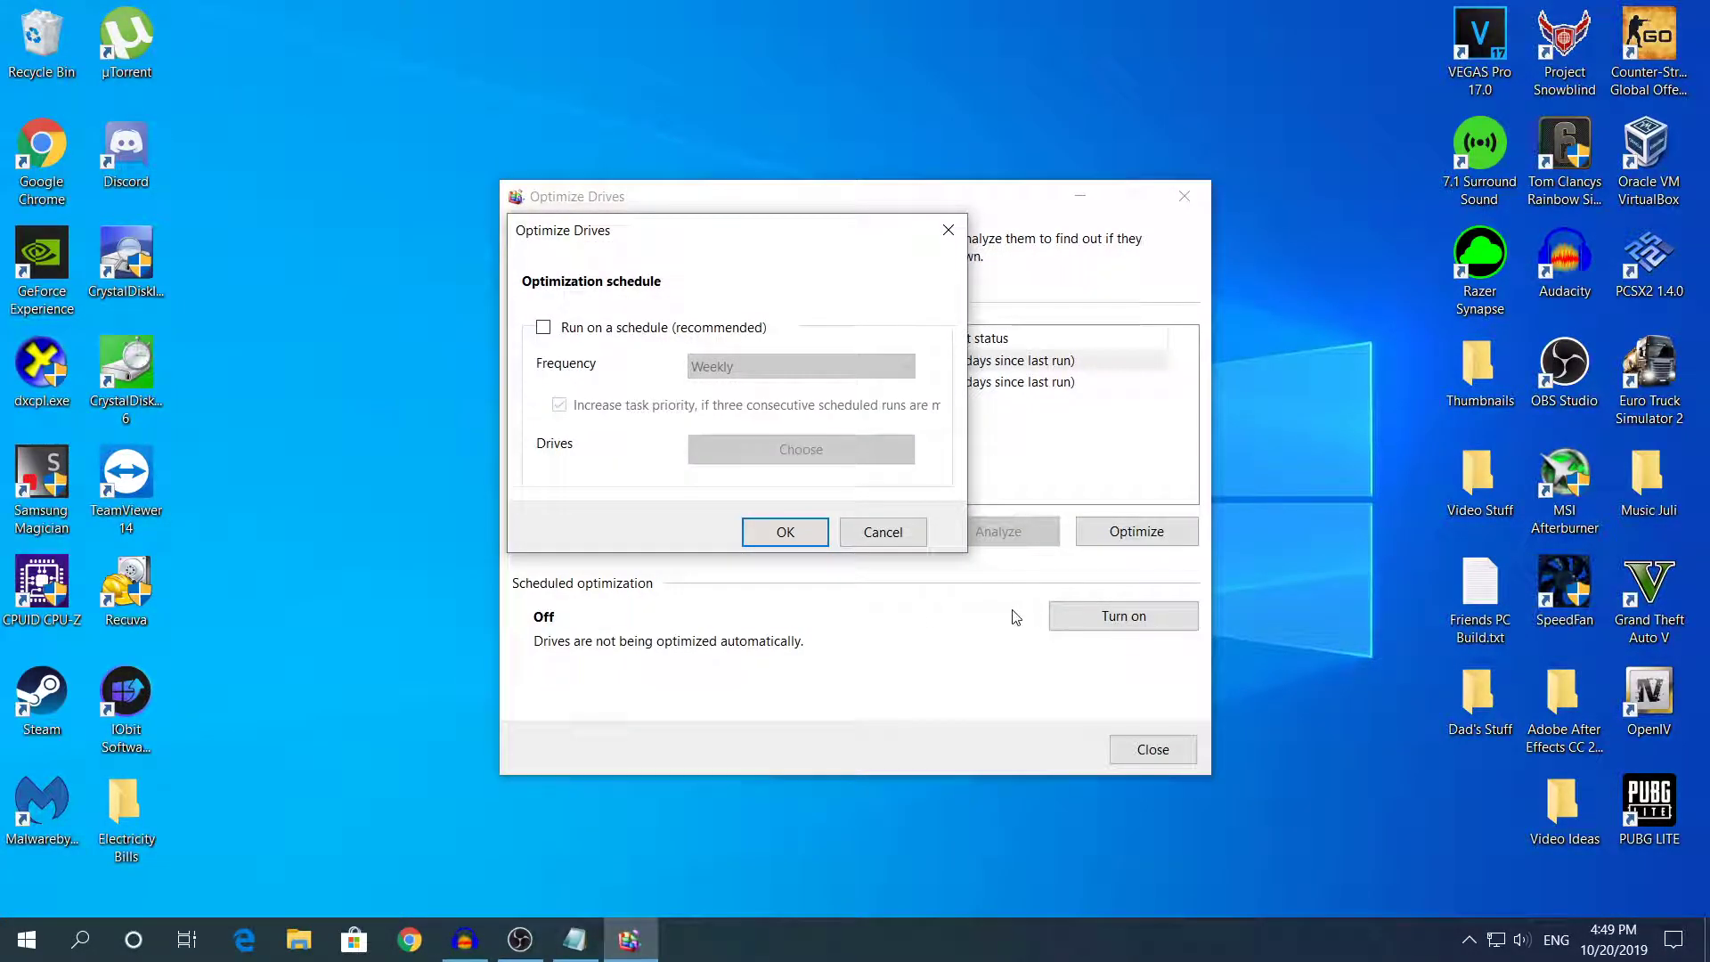
click(544, 327)
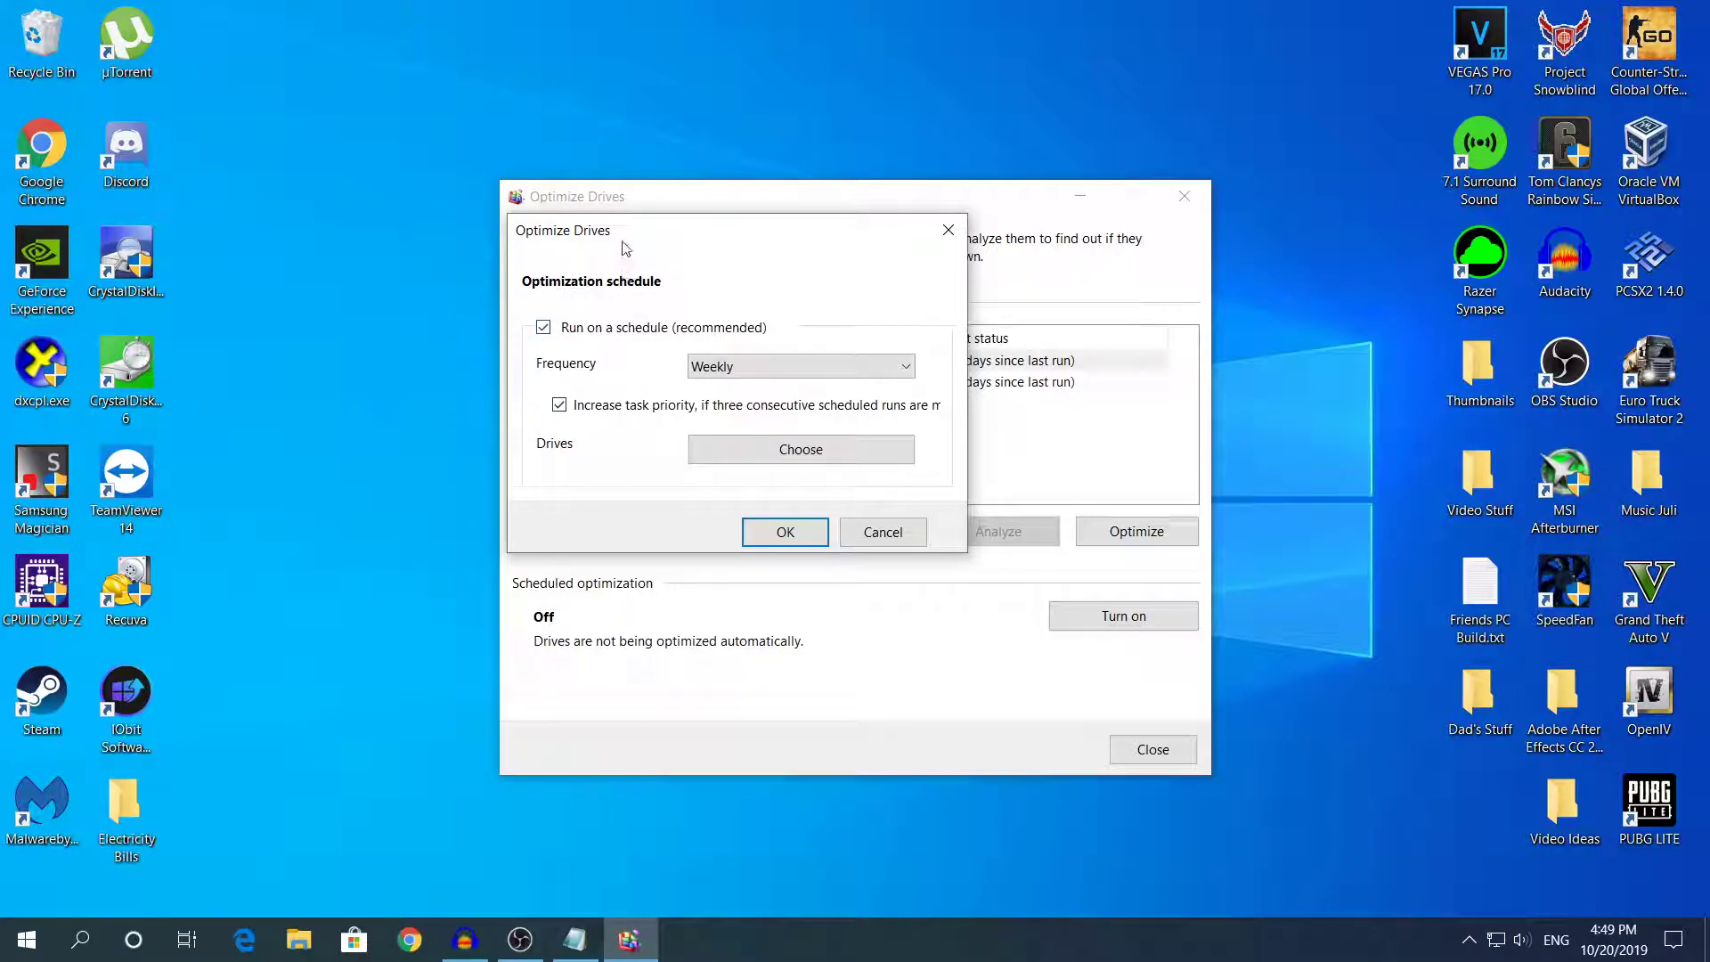
drag(623, 234, 570, 224)
click(489, 319)
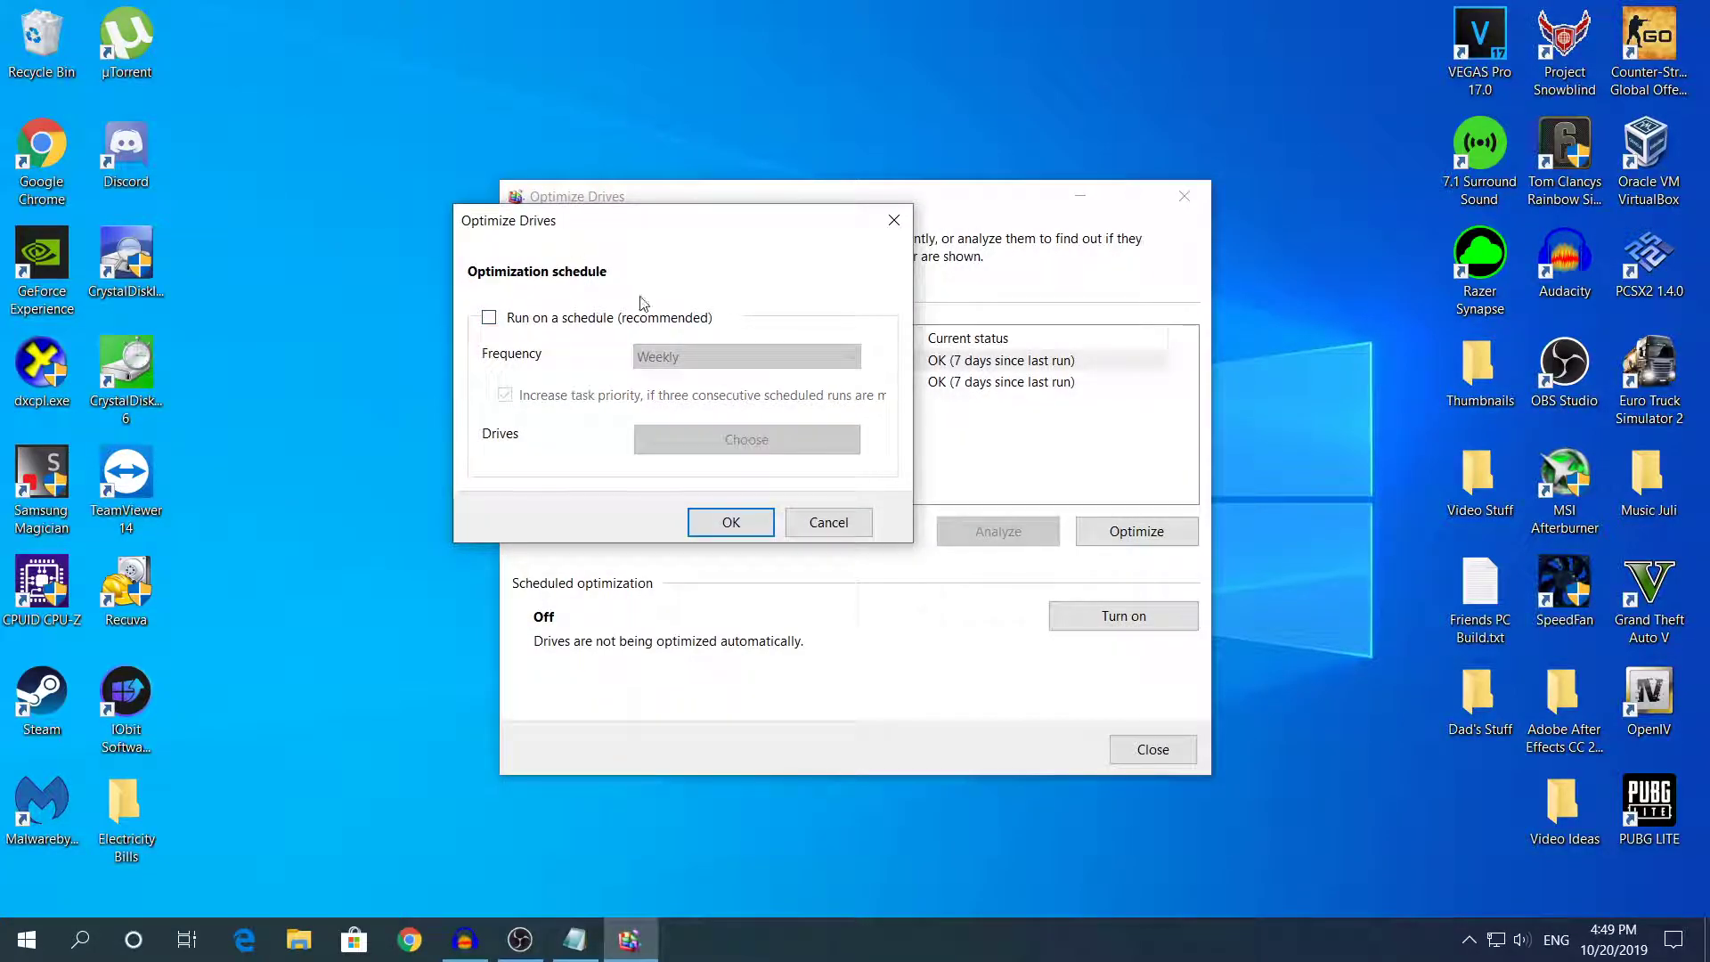
click(731, 523)
click(736, 448)
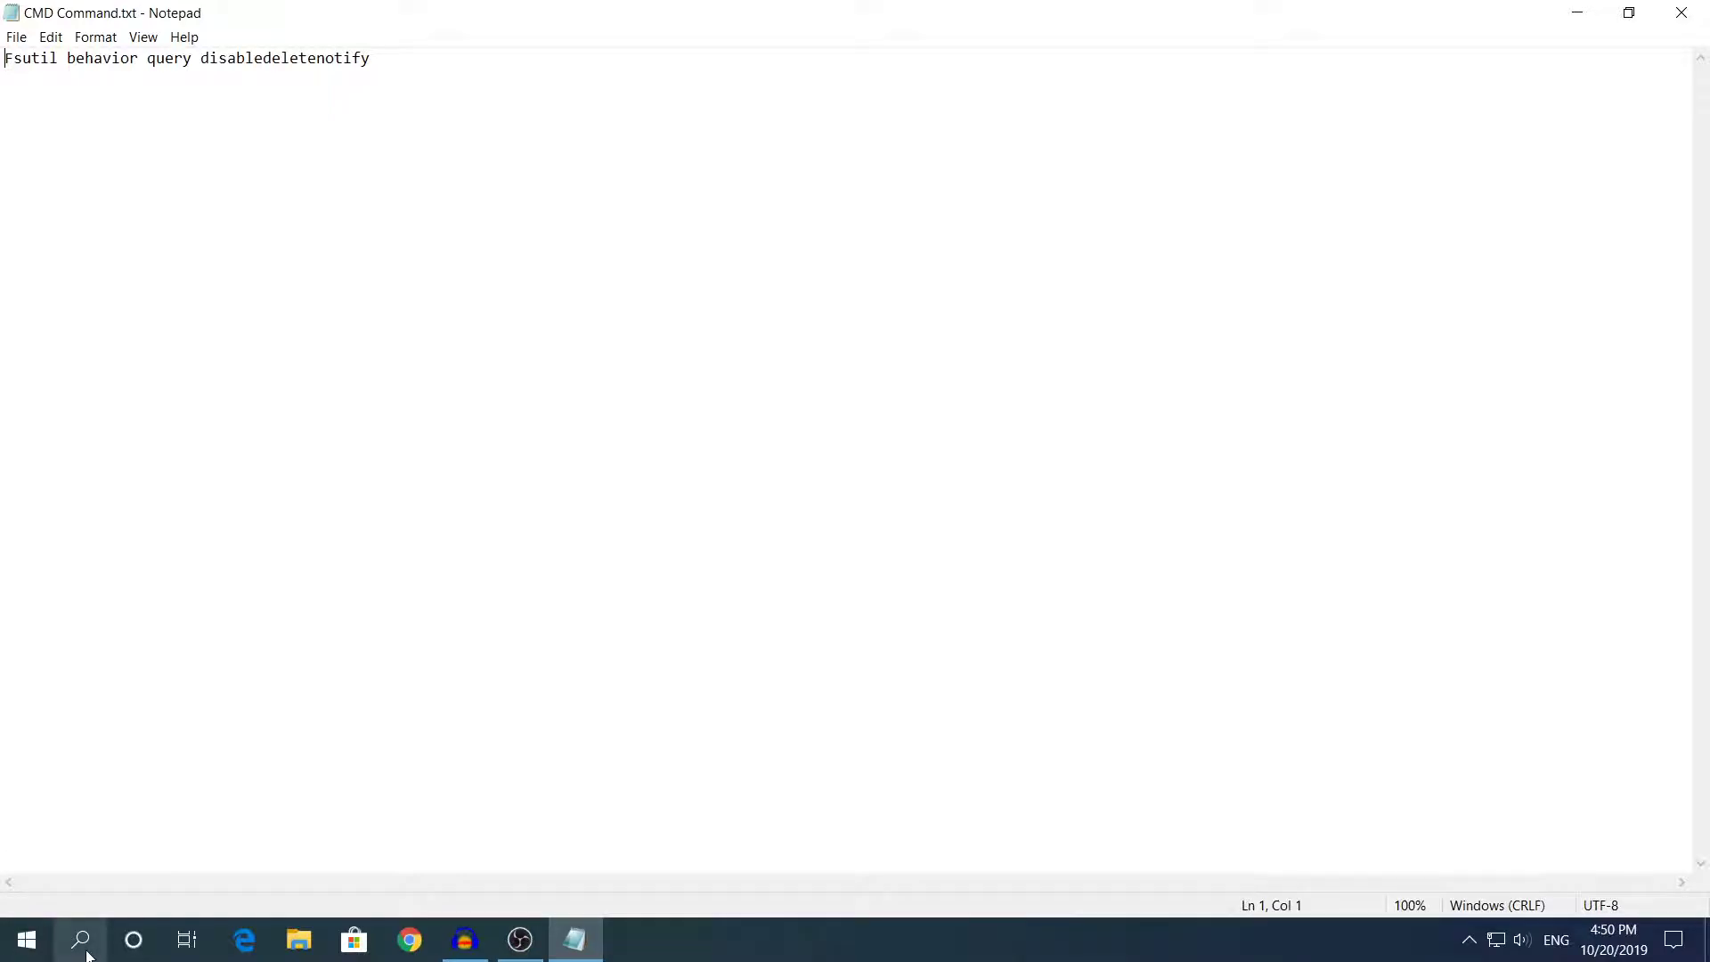
Open Command Prompt from search and select the fsutil disabledeletenotify line in Notepad.
click(82, 942)
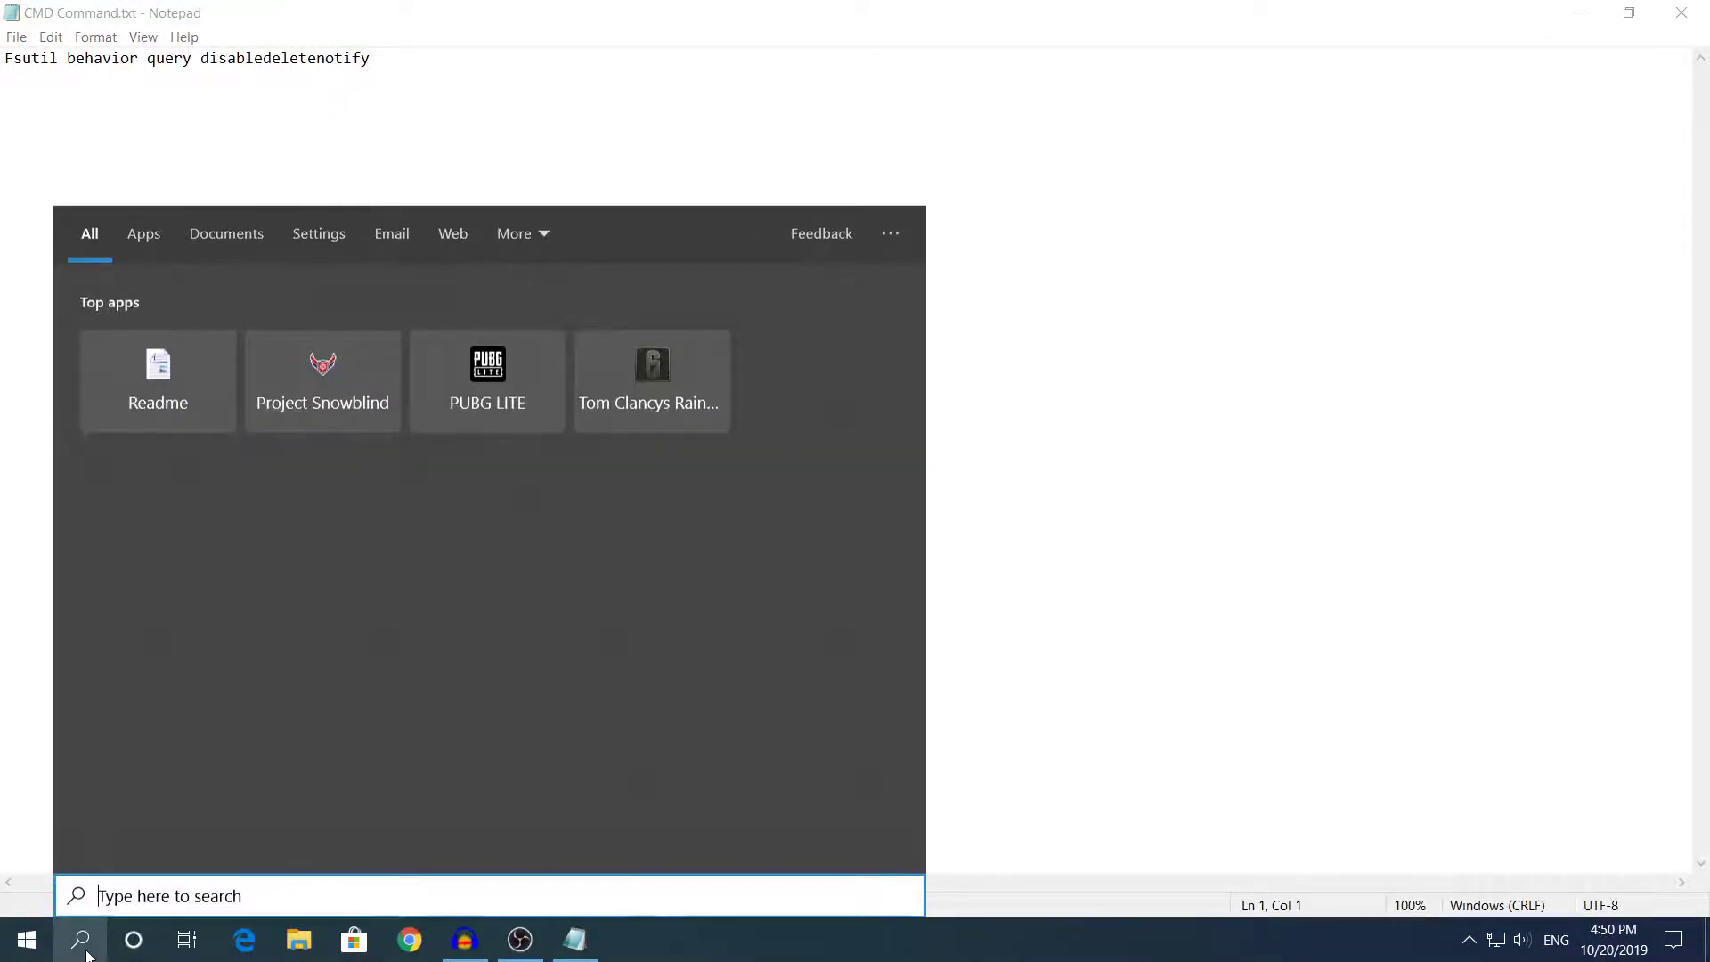
text(cmd)
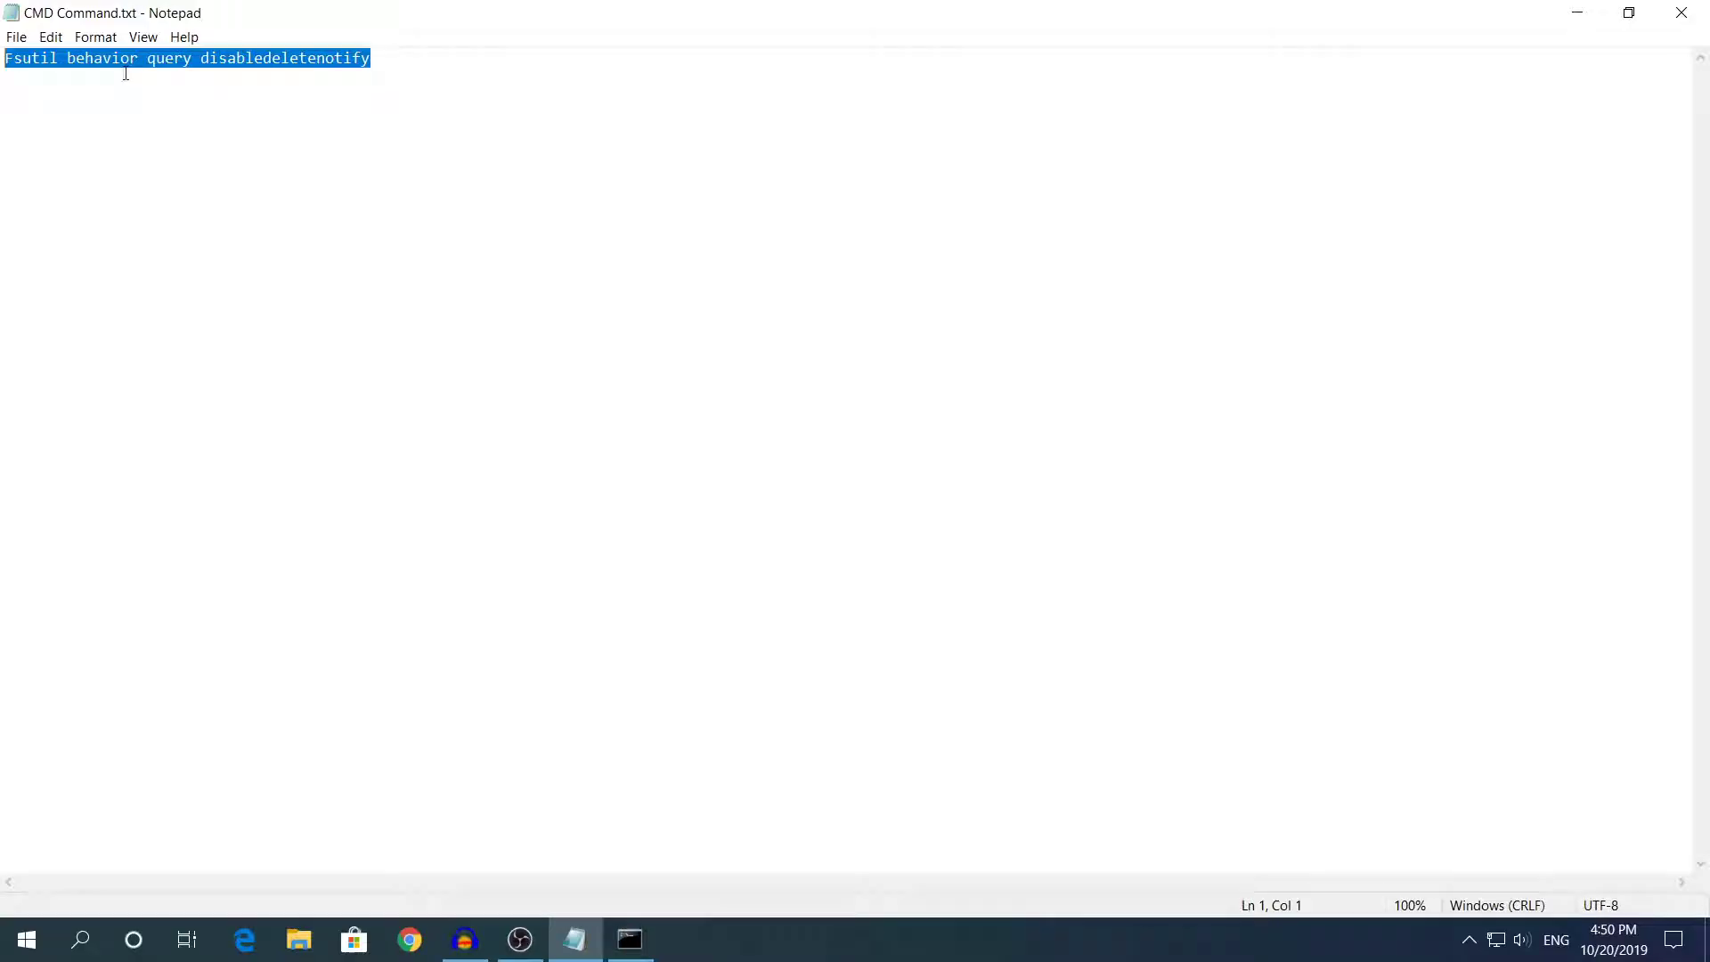
click(41, 59)
mouse_move(41, 60)
mouse_down()
mouse_move(461, 60)
mouse_move(3, 68)
mouse_up()
click(442, 59)
Paste and run 'fsutil behavior query disabledeletenotify' in Command Prompt.
click(629, 939)
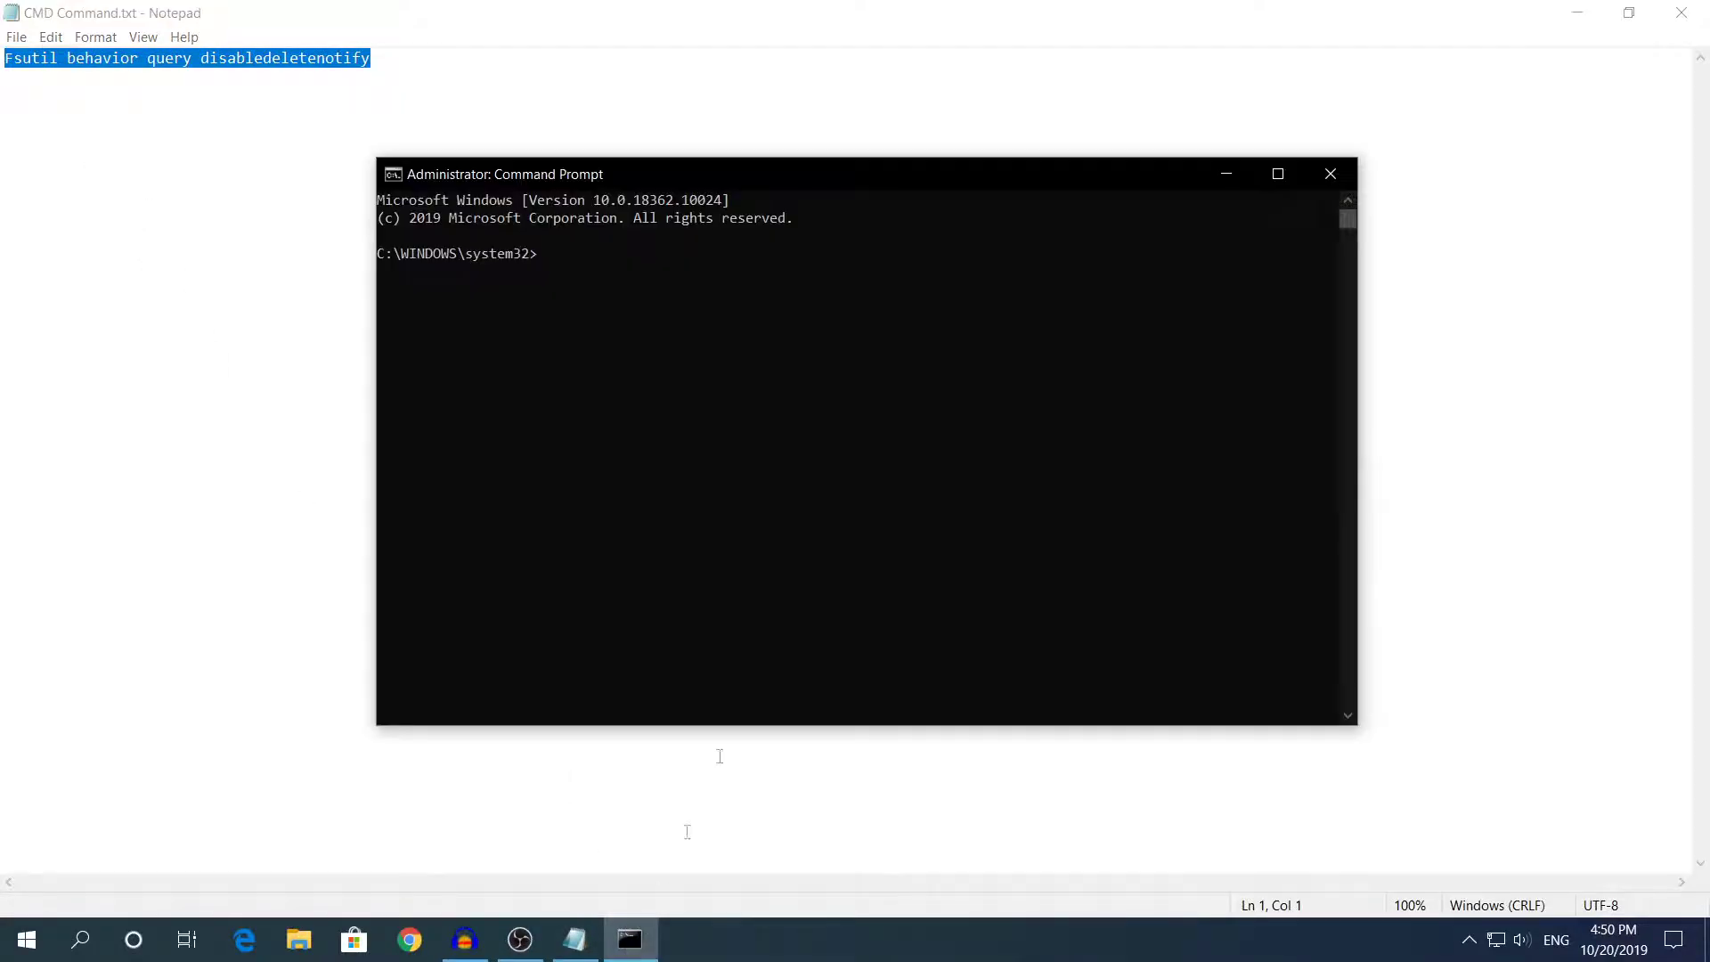
click(749, 274)
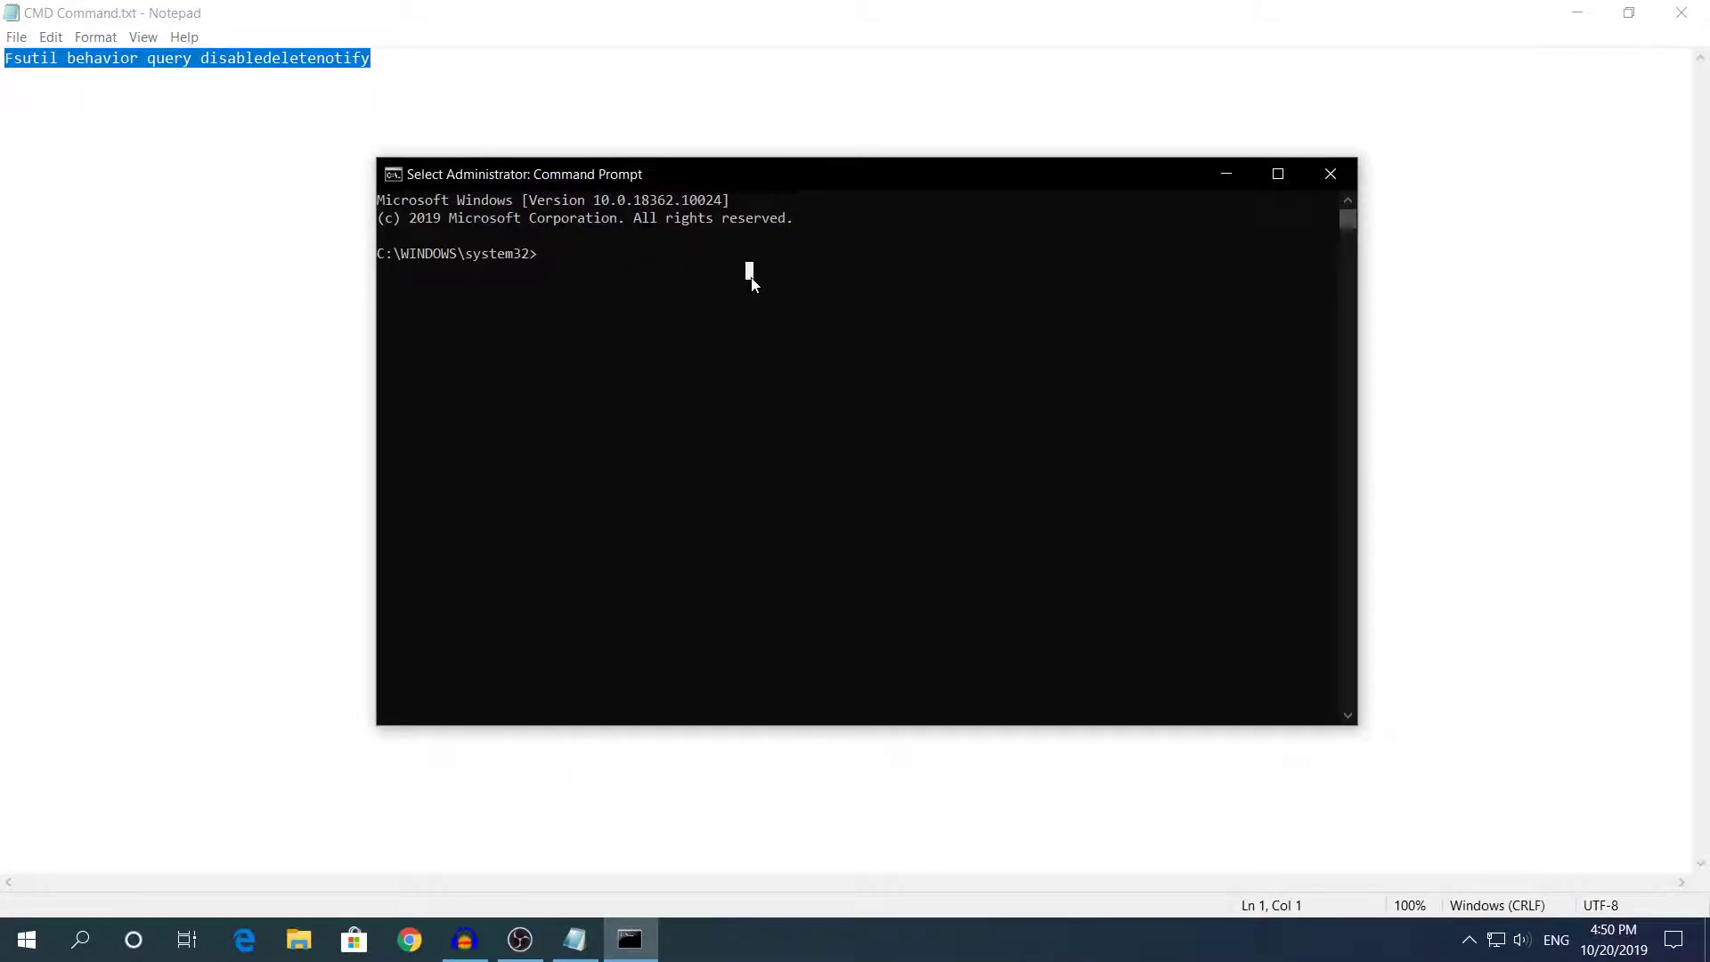
right_click(1021, 260)
key(Return)
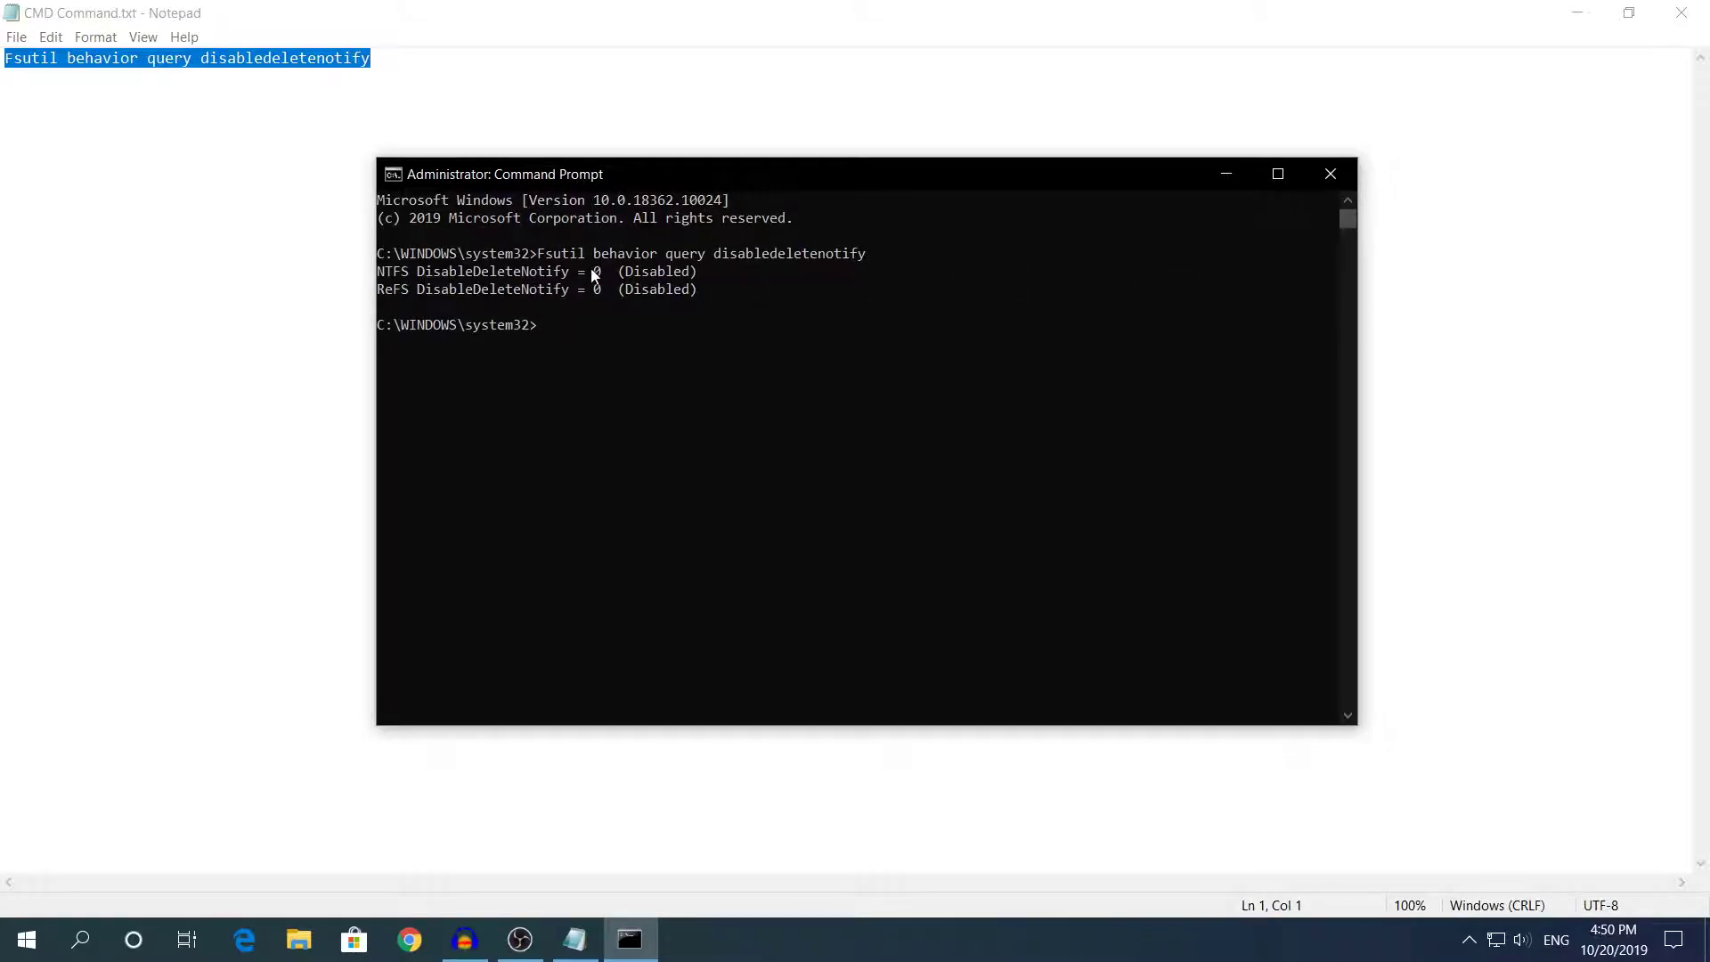
Highlight the NTFS result showing DisableDeleteNotify = 0 (Disabled).
drag(592, 270, 697, 272)
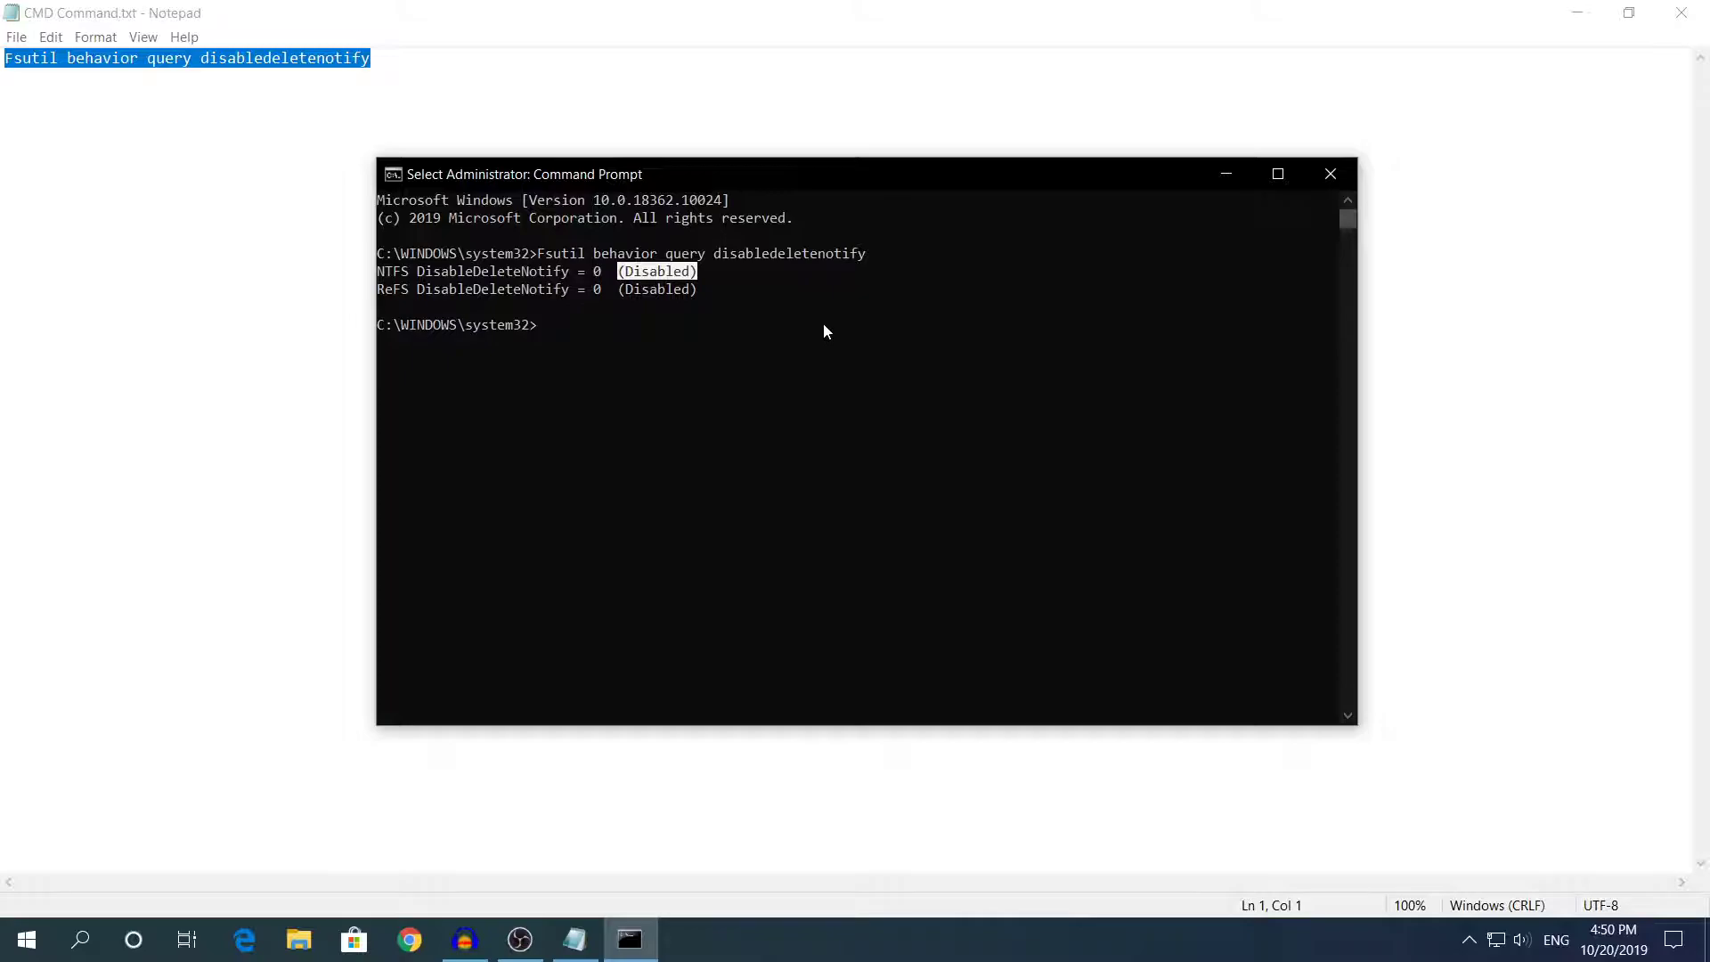
key(Escape)
text(Fsutil behavior query disabledeletenotify)
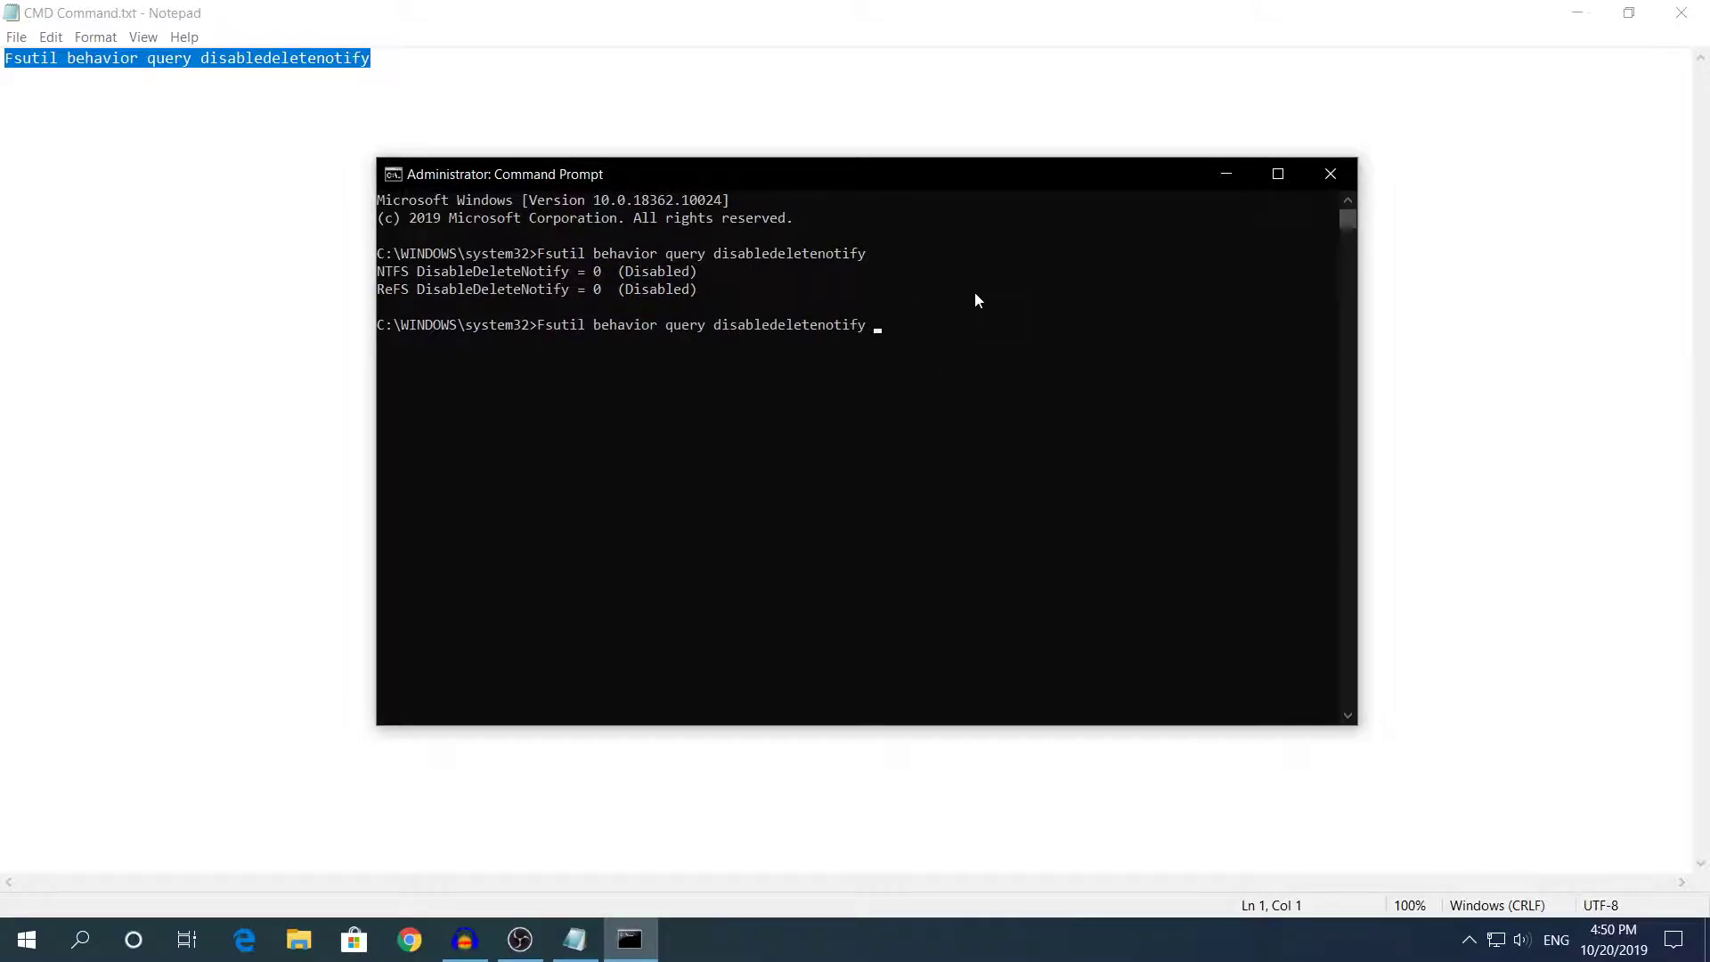
text(0)
mouse_move(587, 272)
mouse_down()
mouse_move(608, 274)
mouse_move(478, 274)
mouse_up()
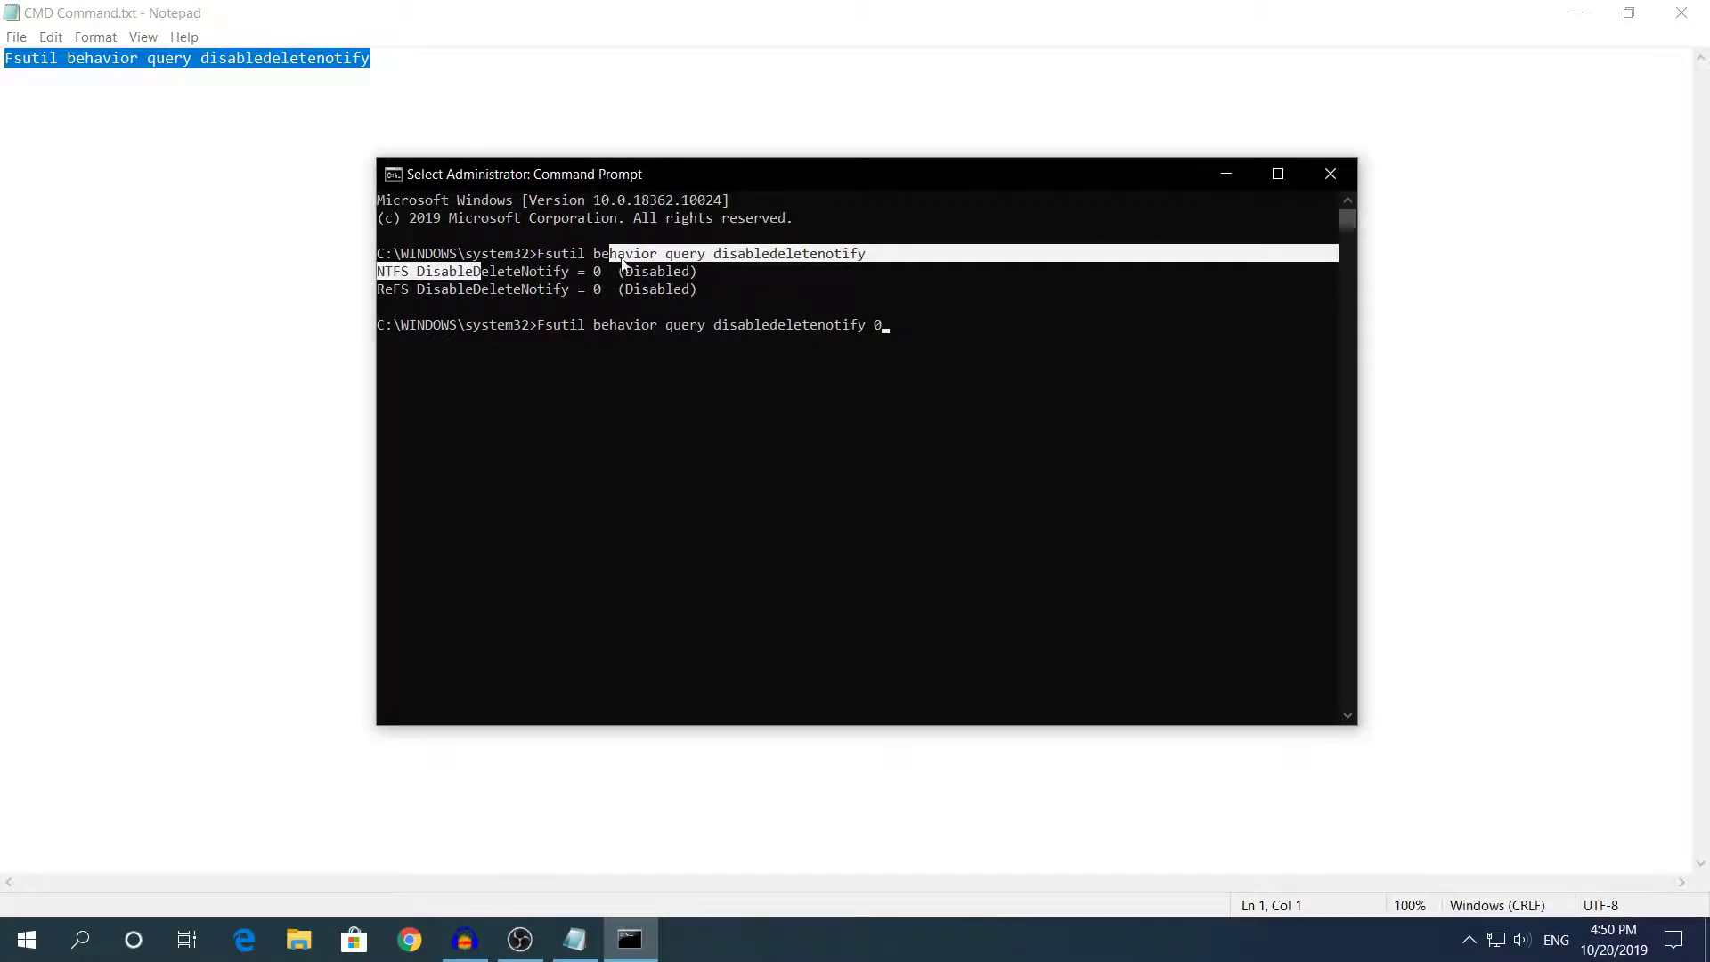
click(620, 254)
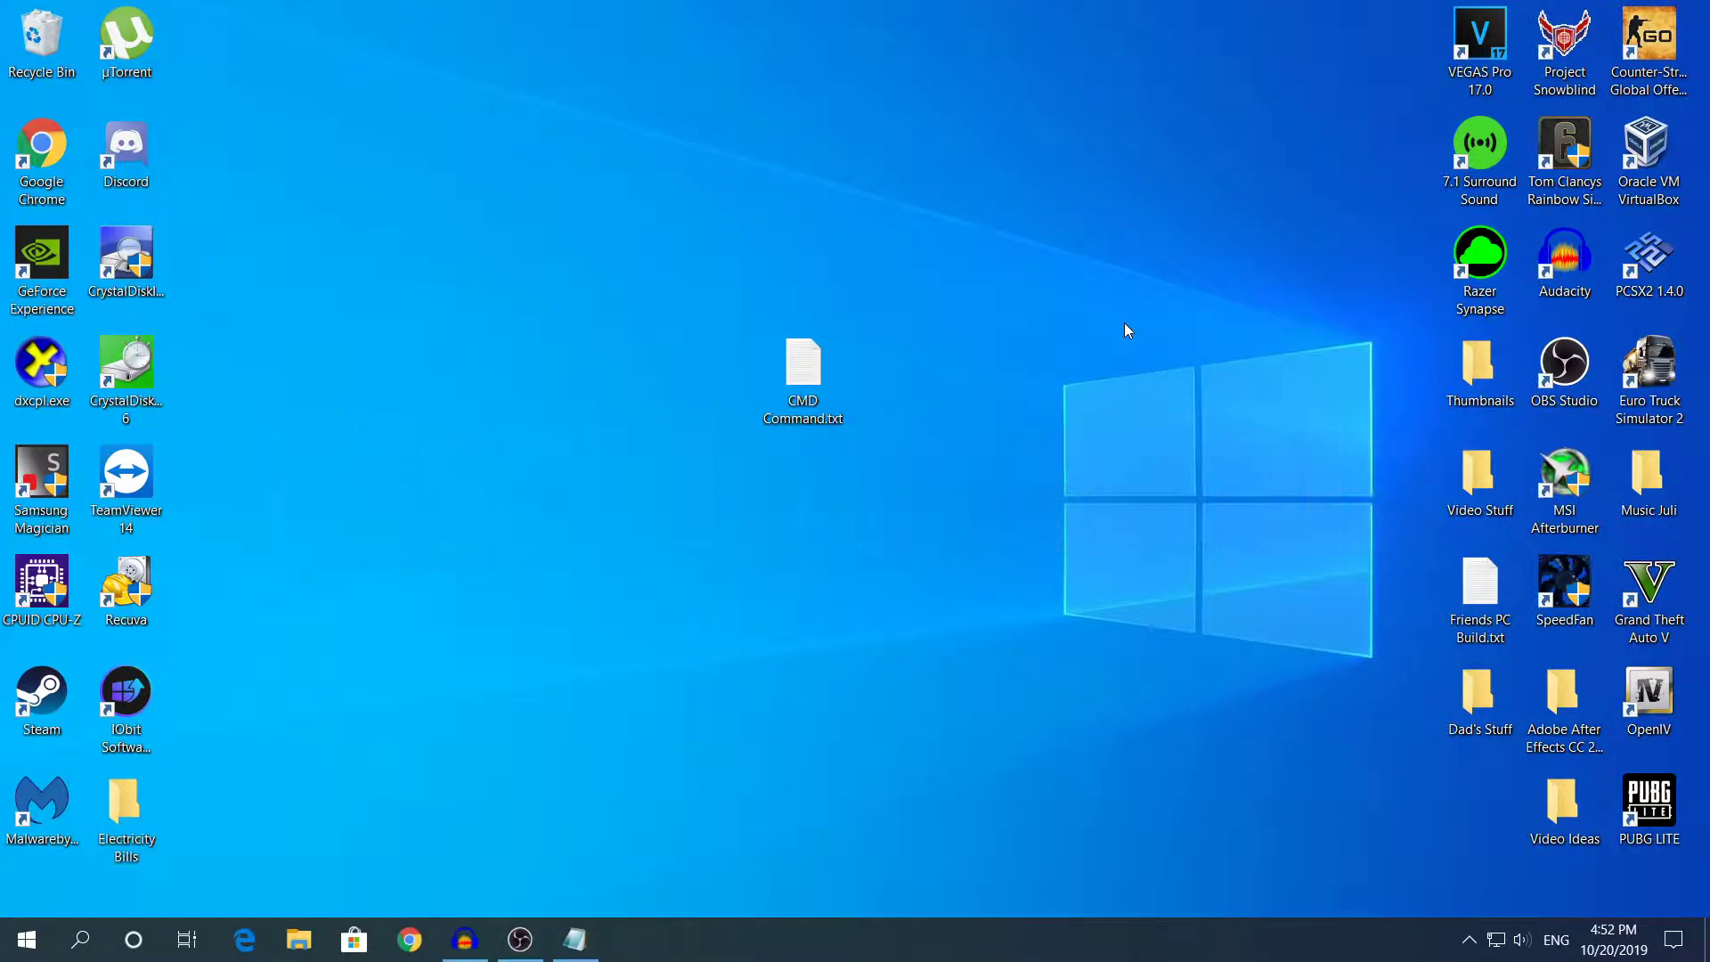
Open Services from search and select SysMain, which is Running with Automatic startup.
click(81, 940)
text(services)
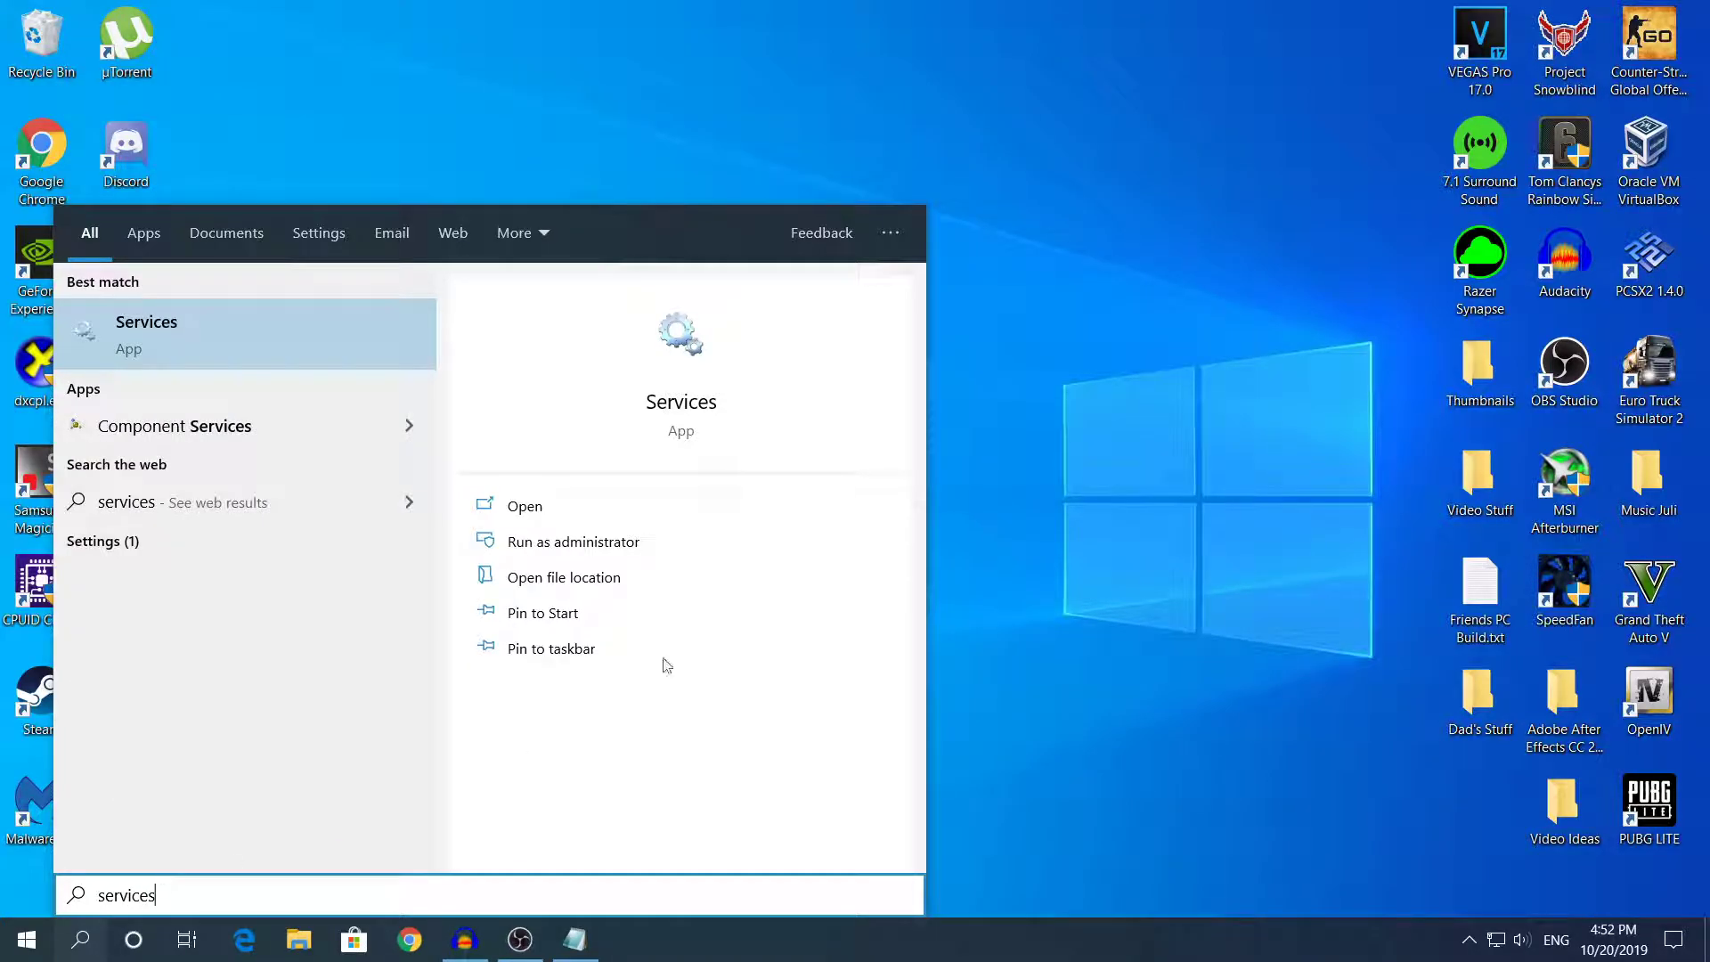
click(230, 348)
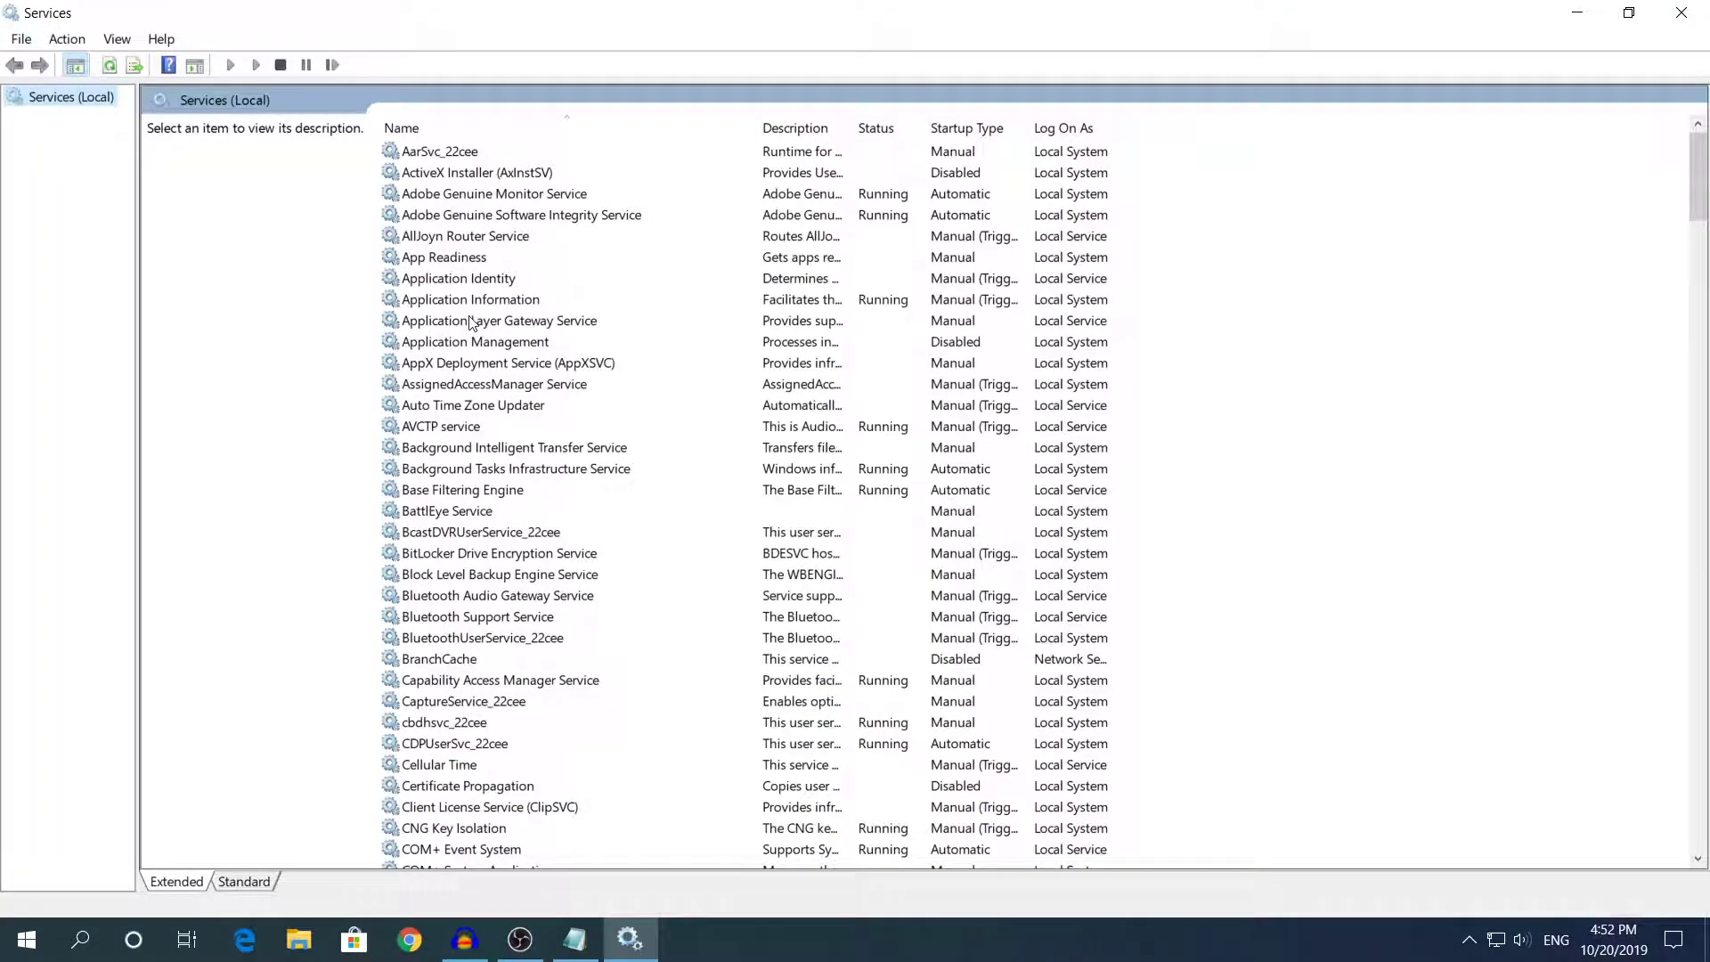
scroll(586, 317, down, 10)
scroll(586, 316, down, 10)
scroll(587, 317, down, 10)
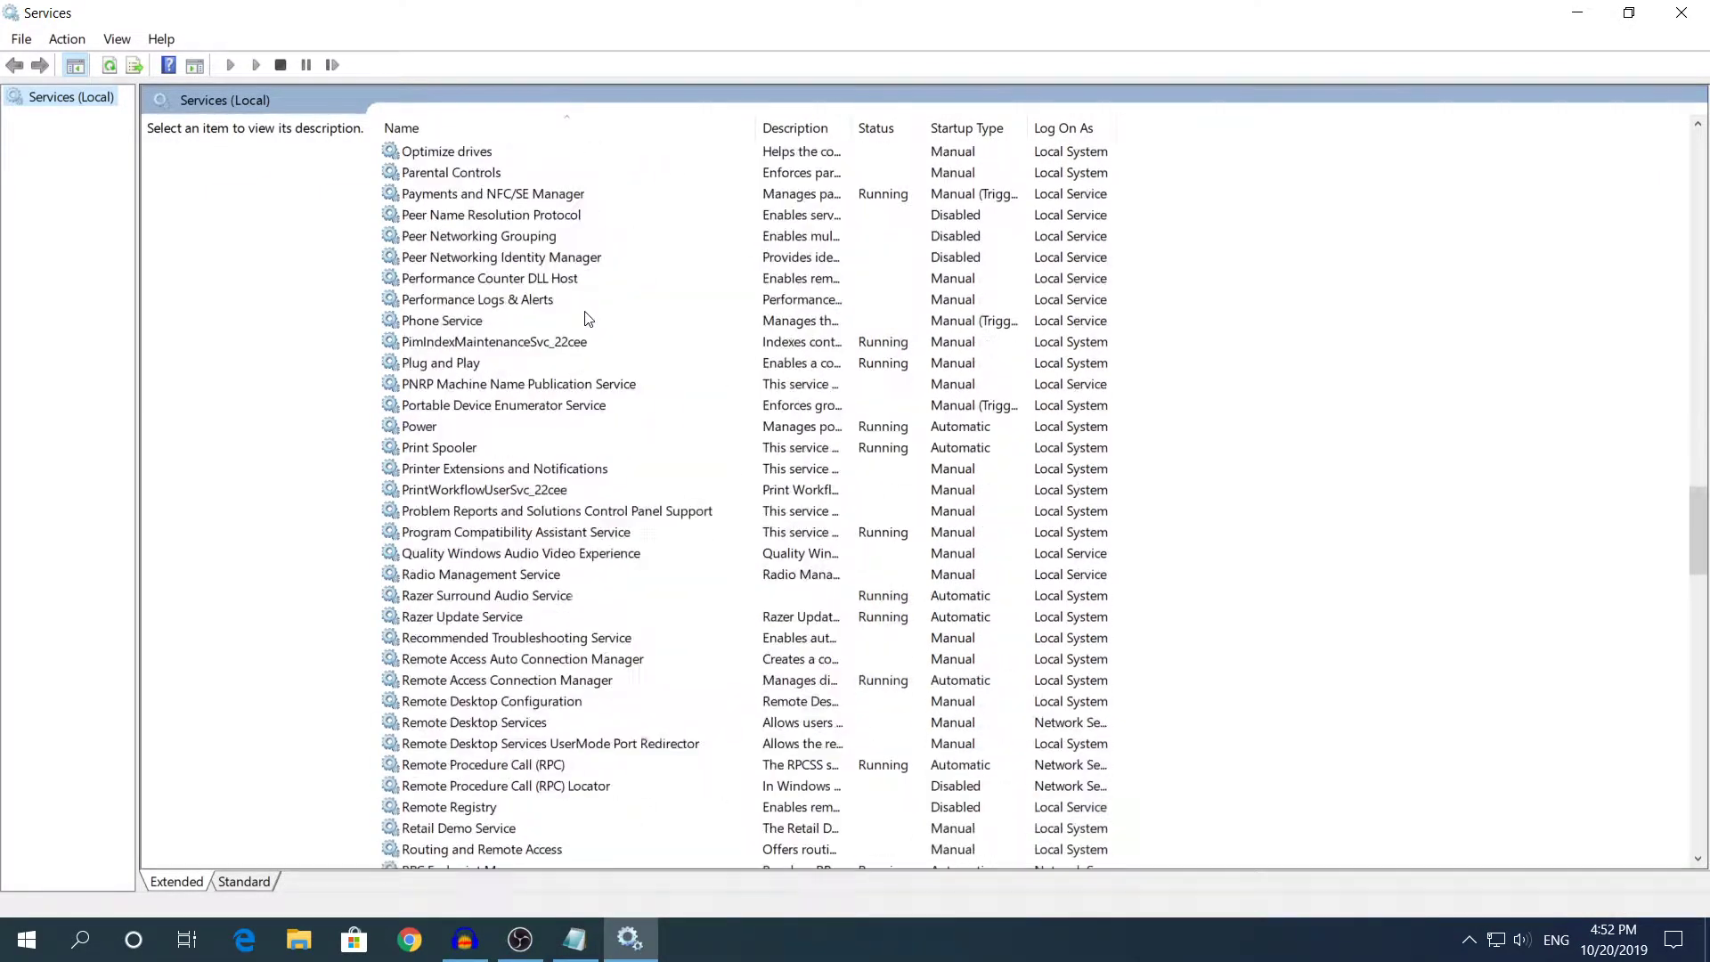
scroll(585, 316, down, 10)
scroll(586, 316, down, 5)
scroll(561, 388, down, 5)
scroll(488, 391, up, 10)
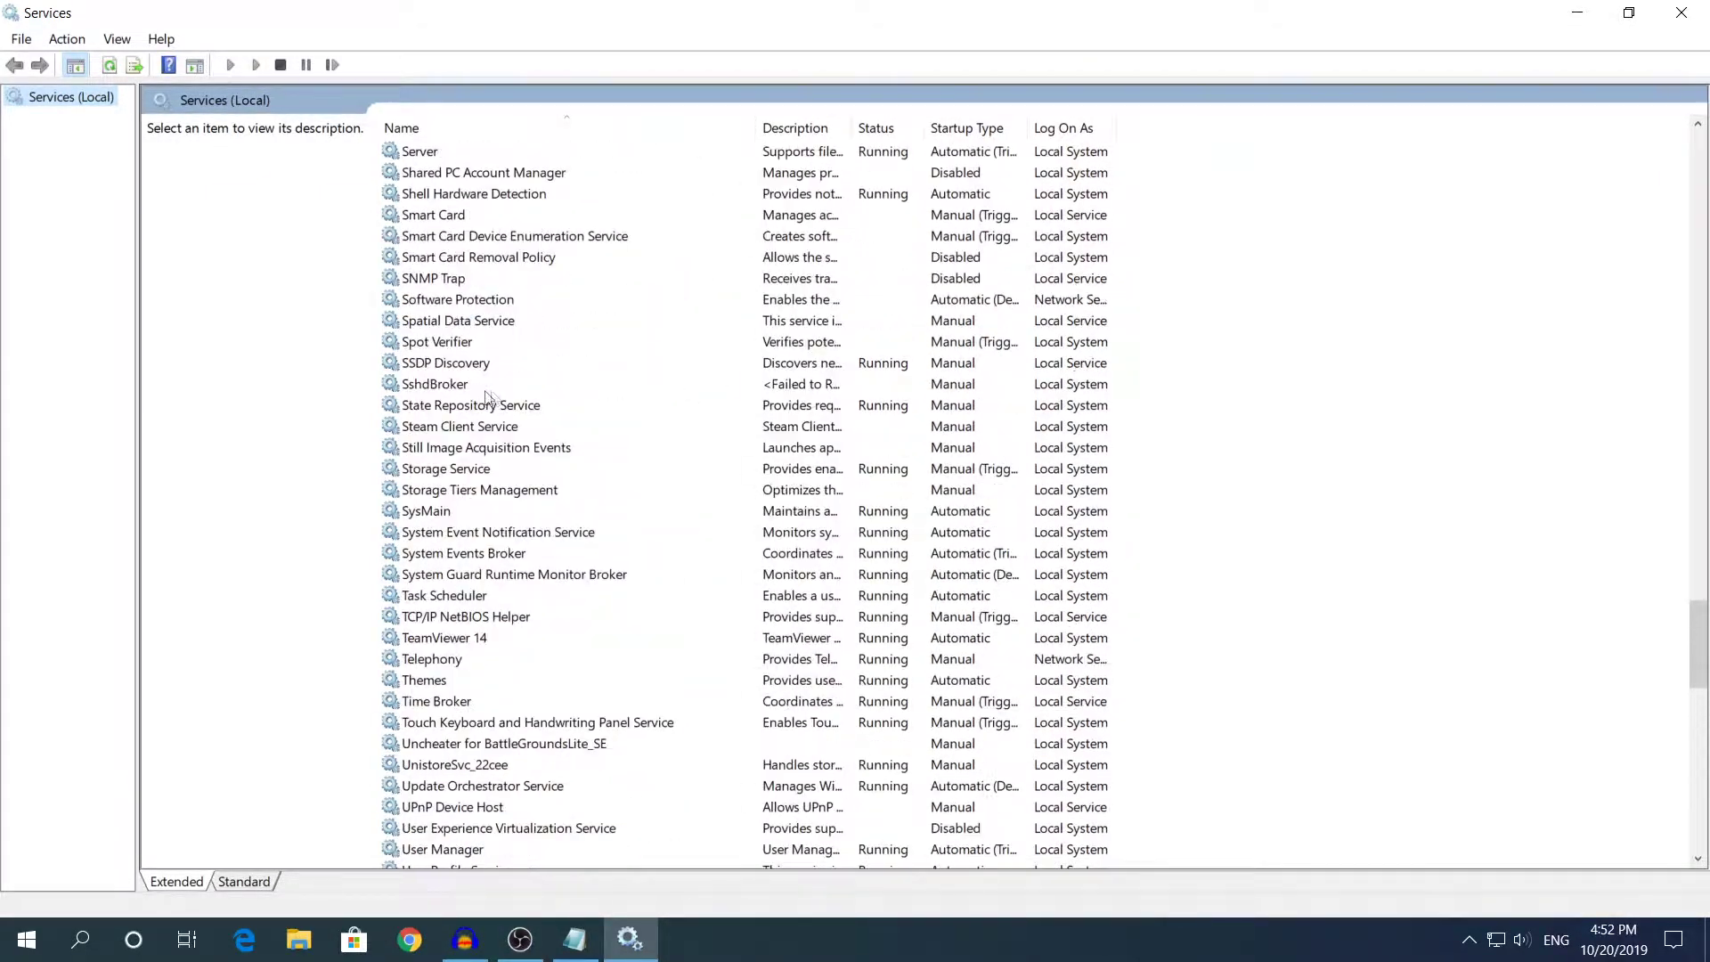
scroll(487, 391, up, 6)
scroll(488, 391, up, 4)
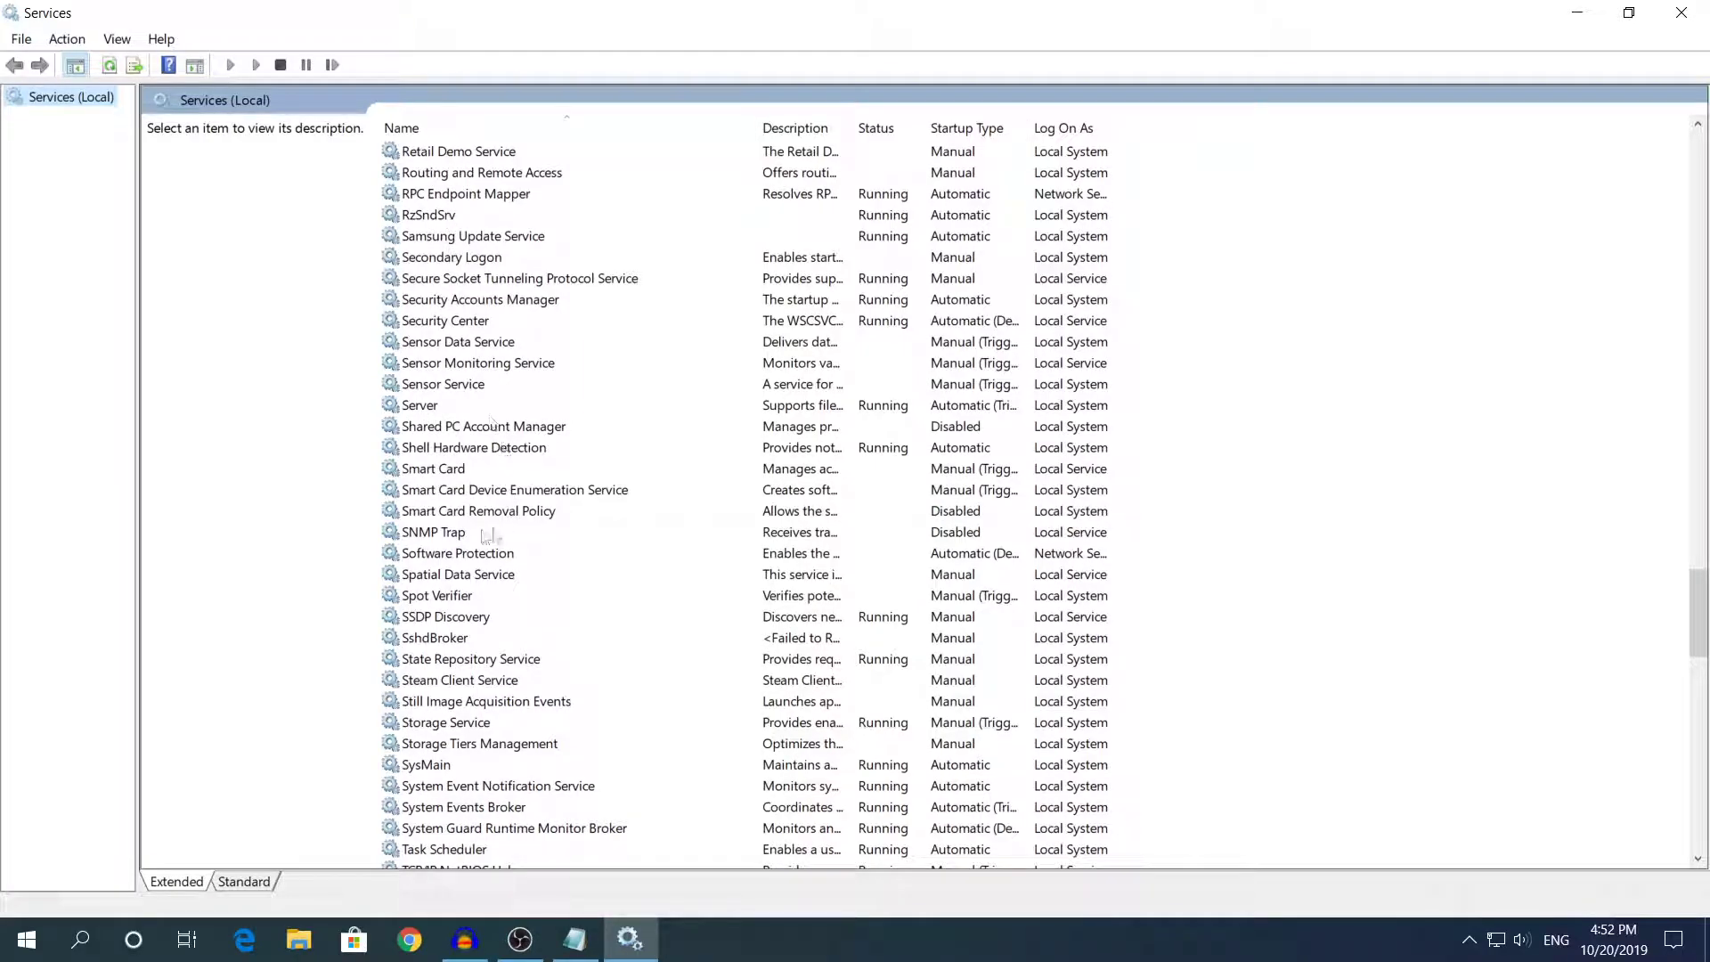
scroll(492, 615, down, 3)
click(441, 595)
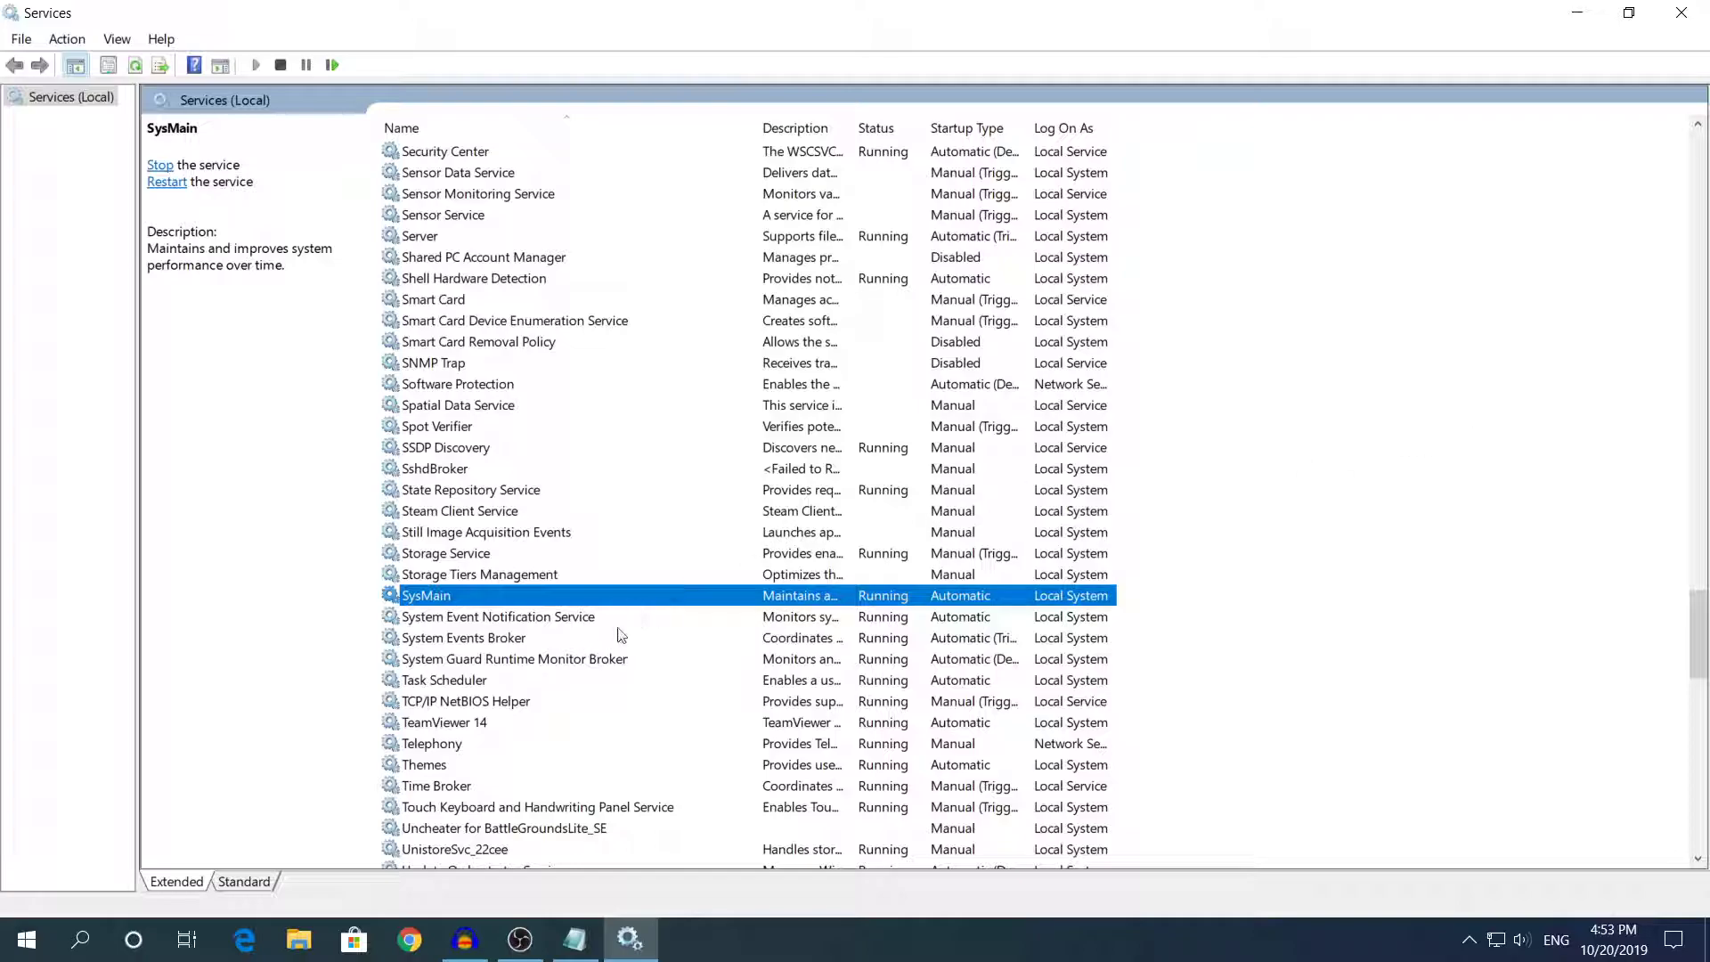
Stop SysMain and set its startup type to Disabled in its Properties.
double_click(647, 598)
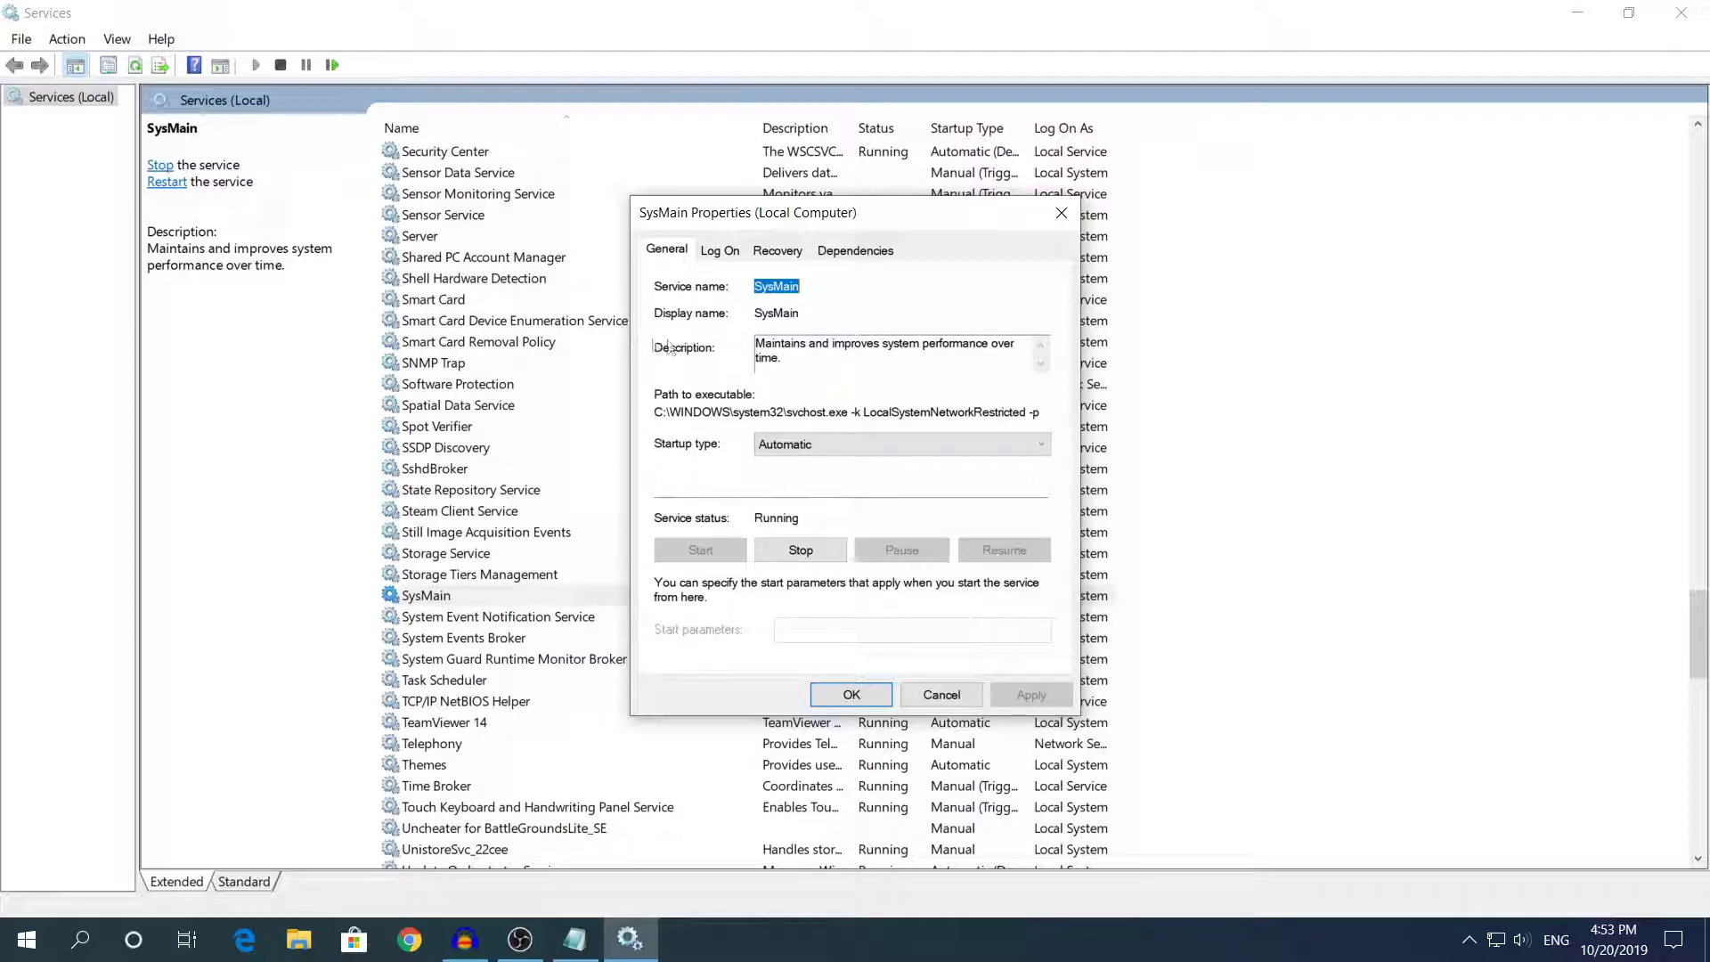
click(801, 551)
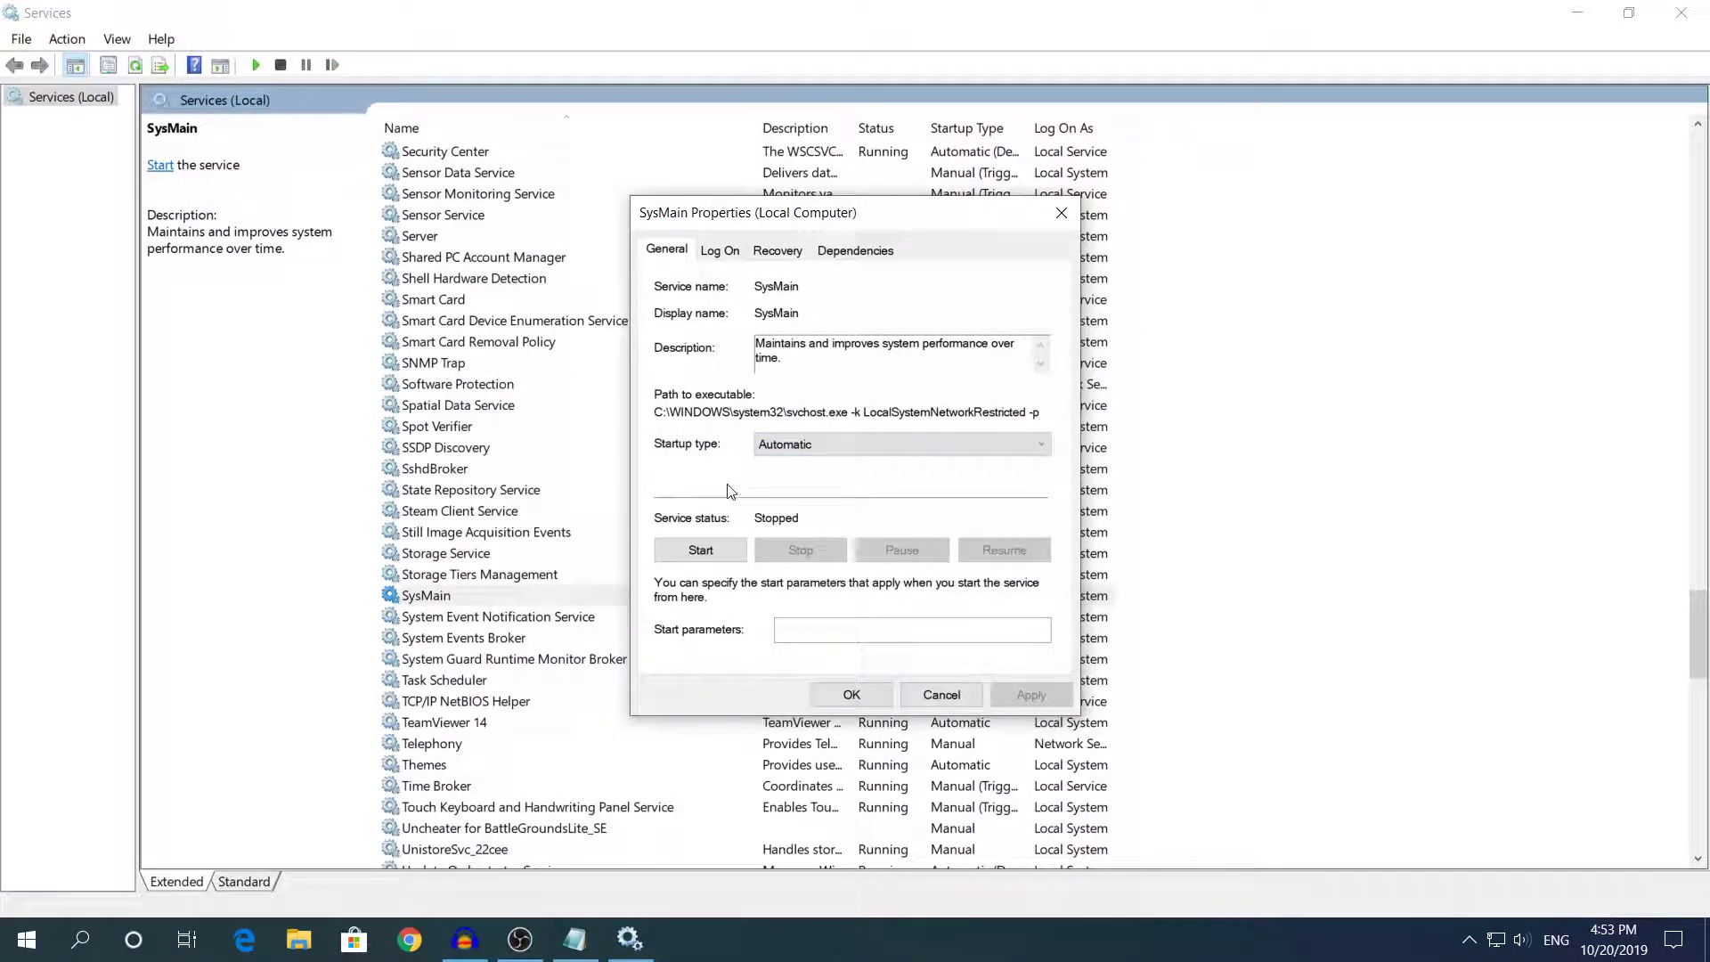
click(815, 444)
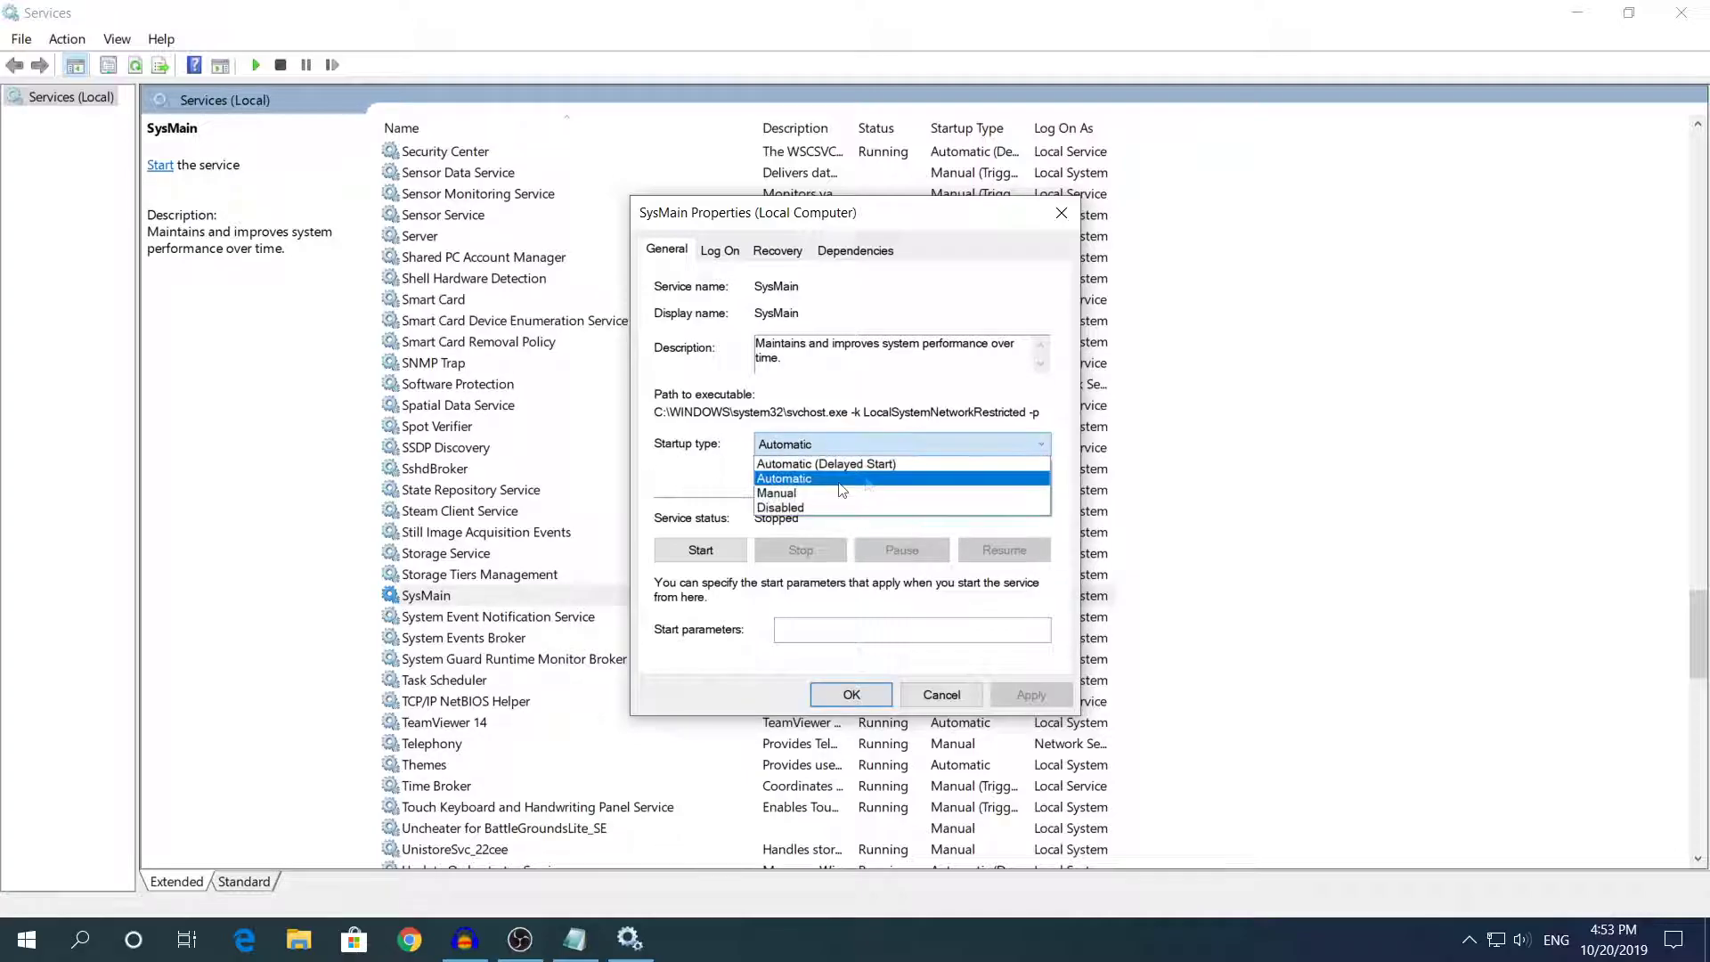
click(780, 508)
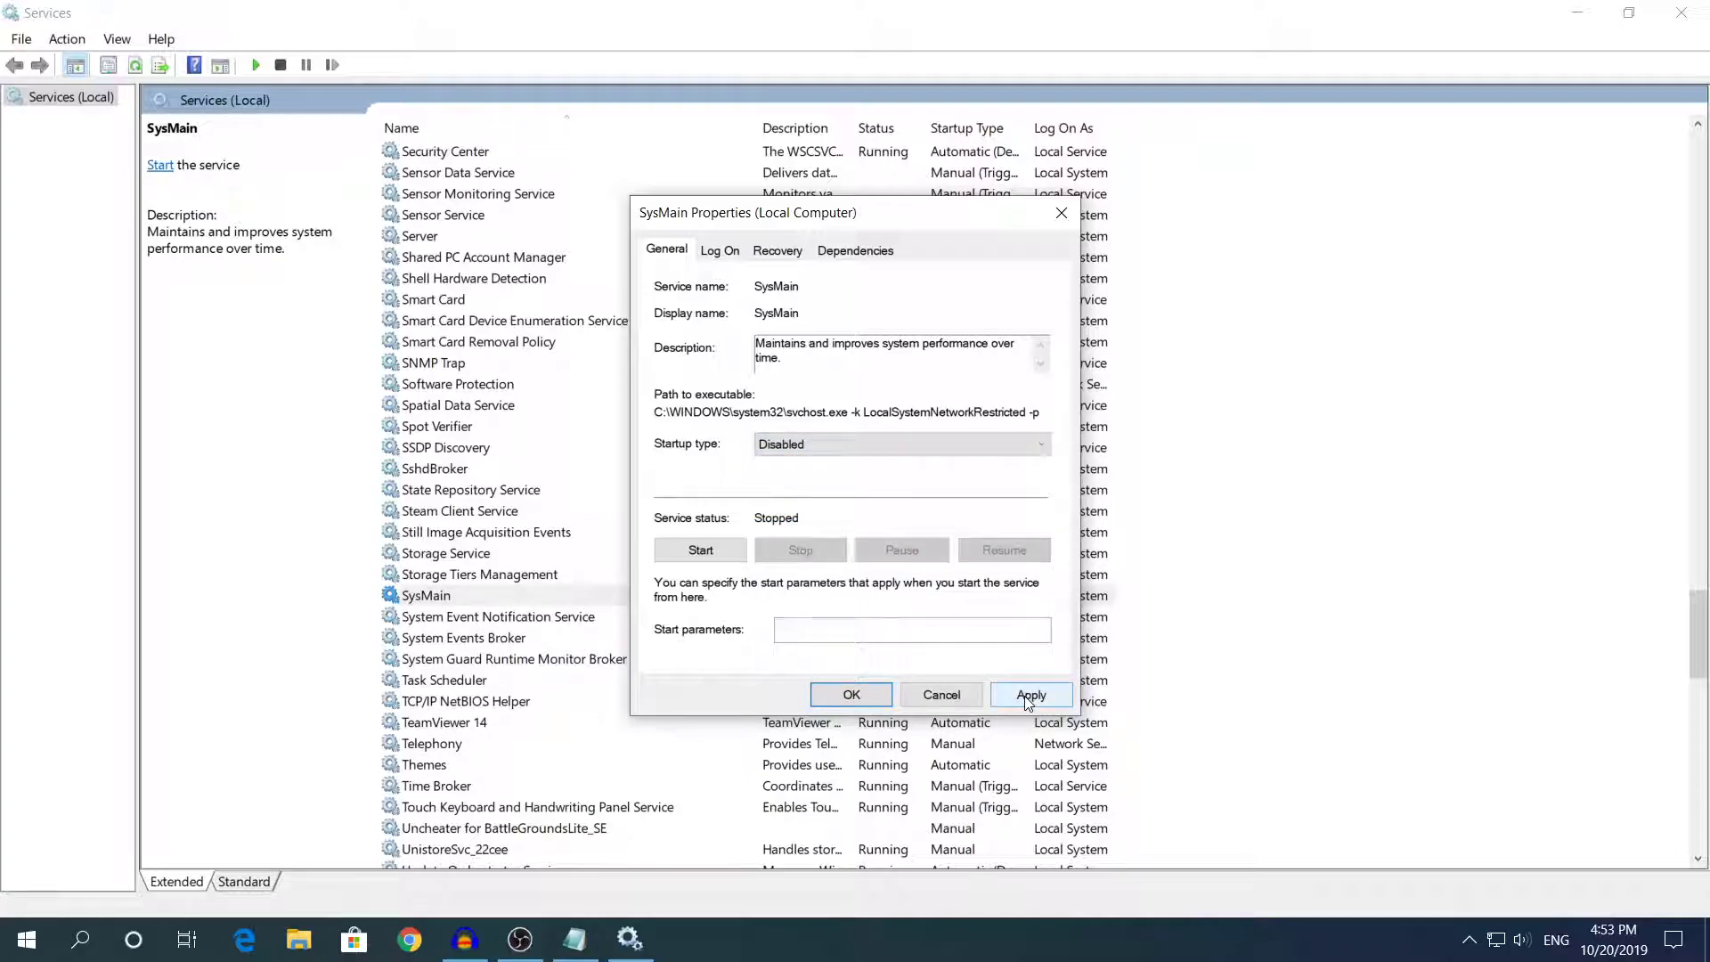
click(1029, 695)
click(852, 695)
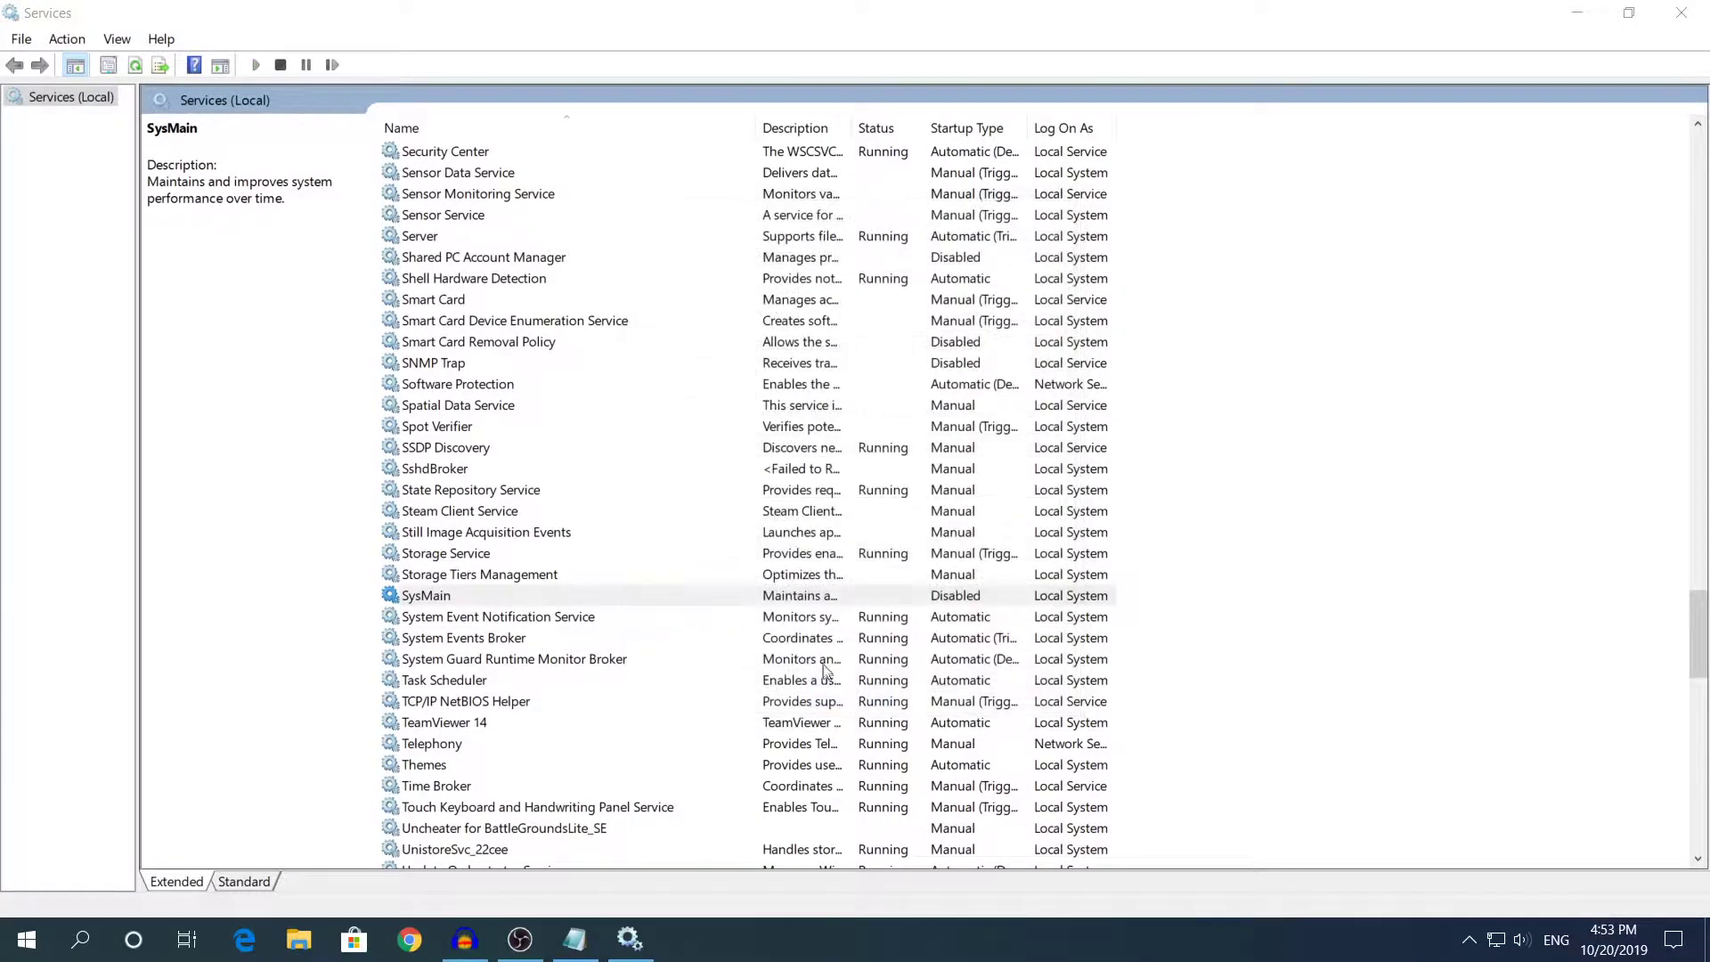
Check that SysMain now shows Disabled, then close Services.
click(808, 595)
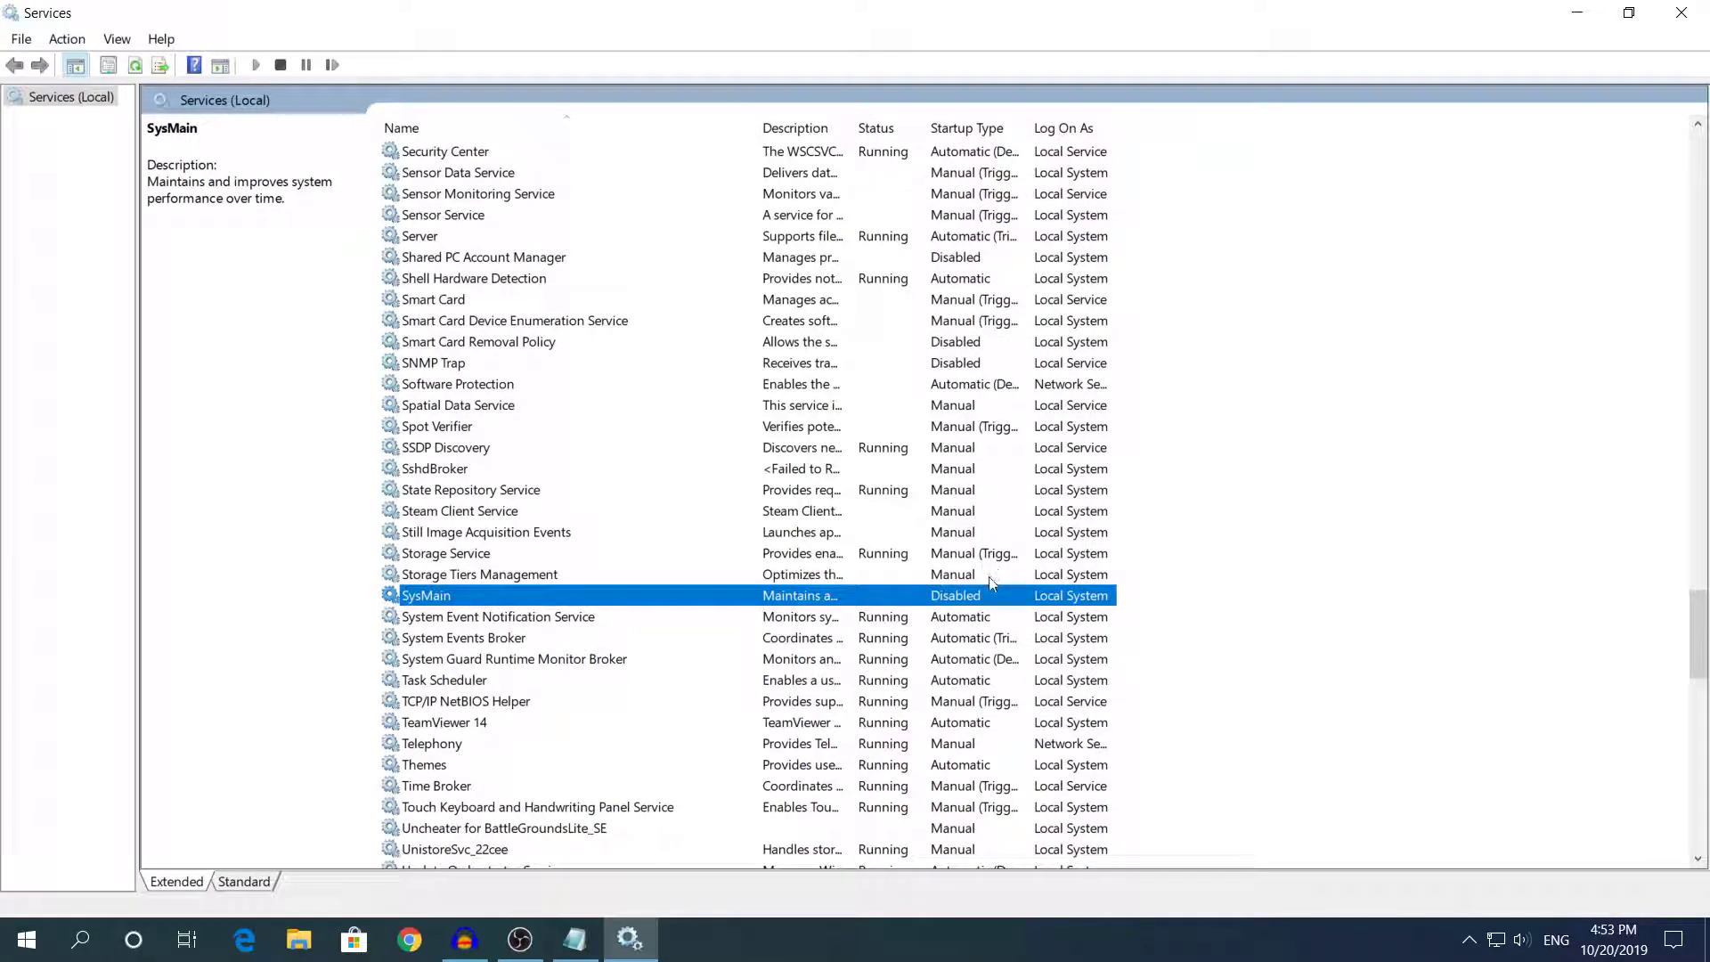
click(674, 498)
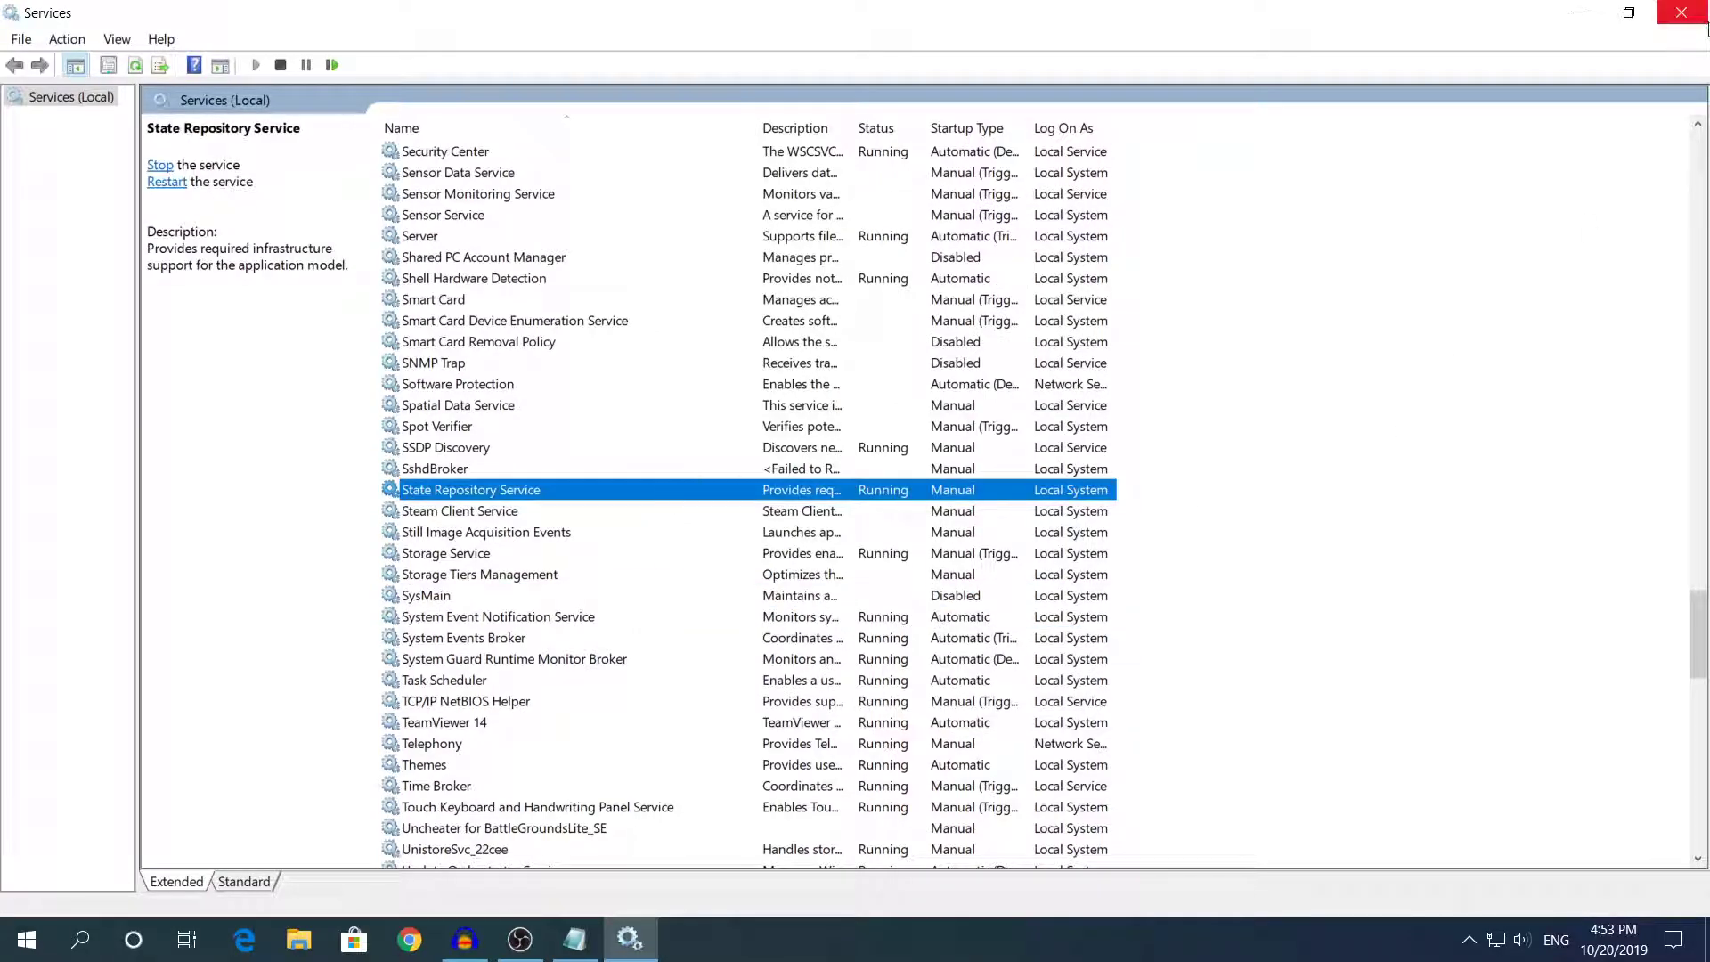
click(1681, 12)
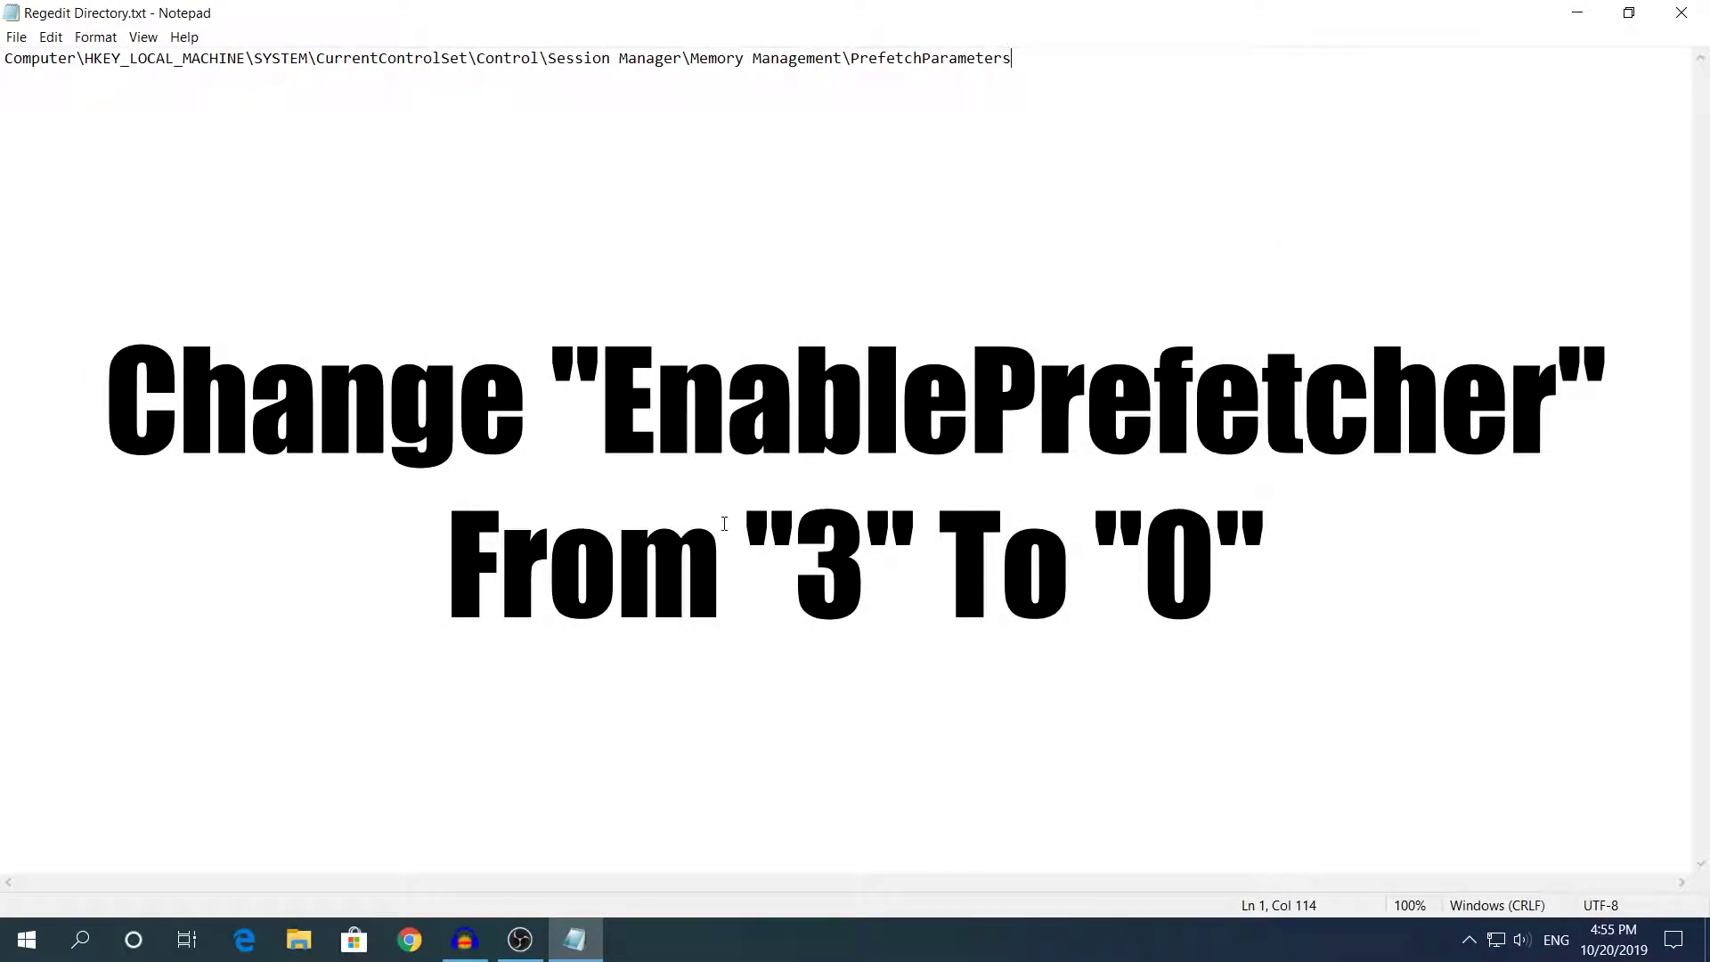
Search for regedit to launch Registry Editor.
click(134, 940)
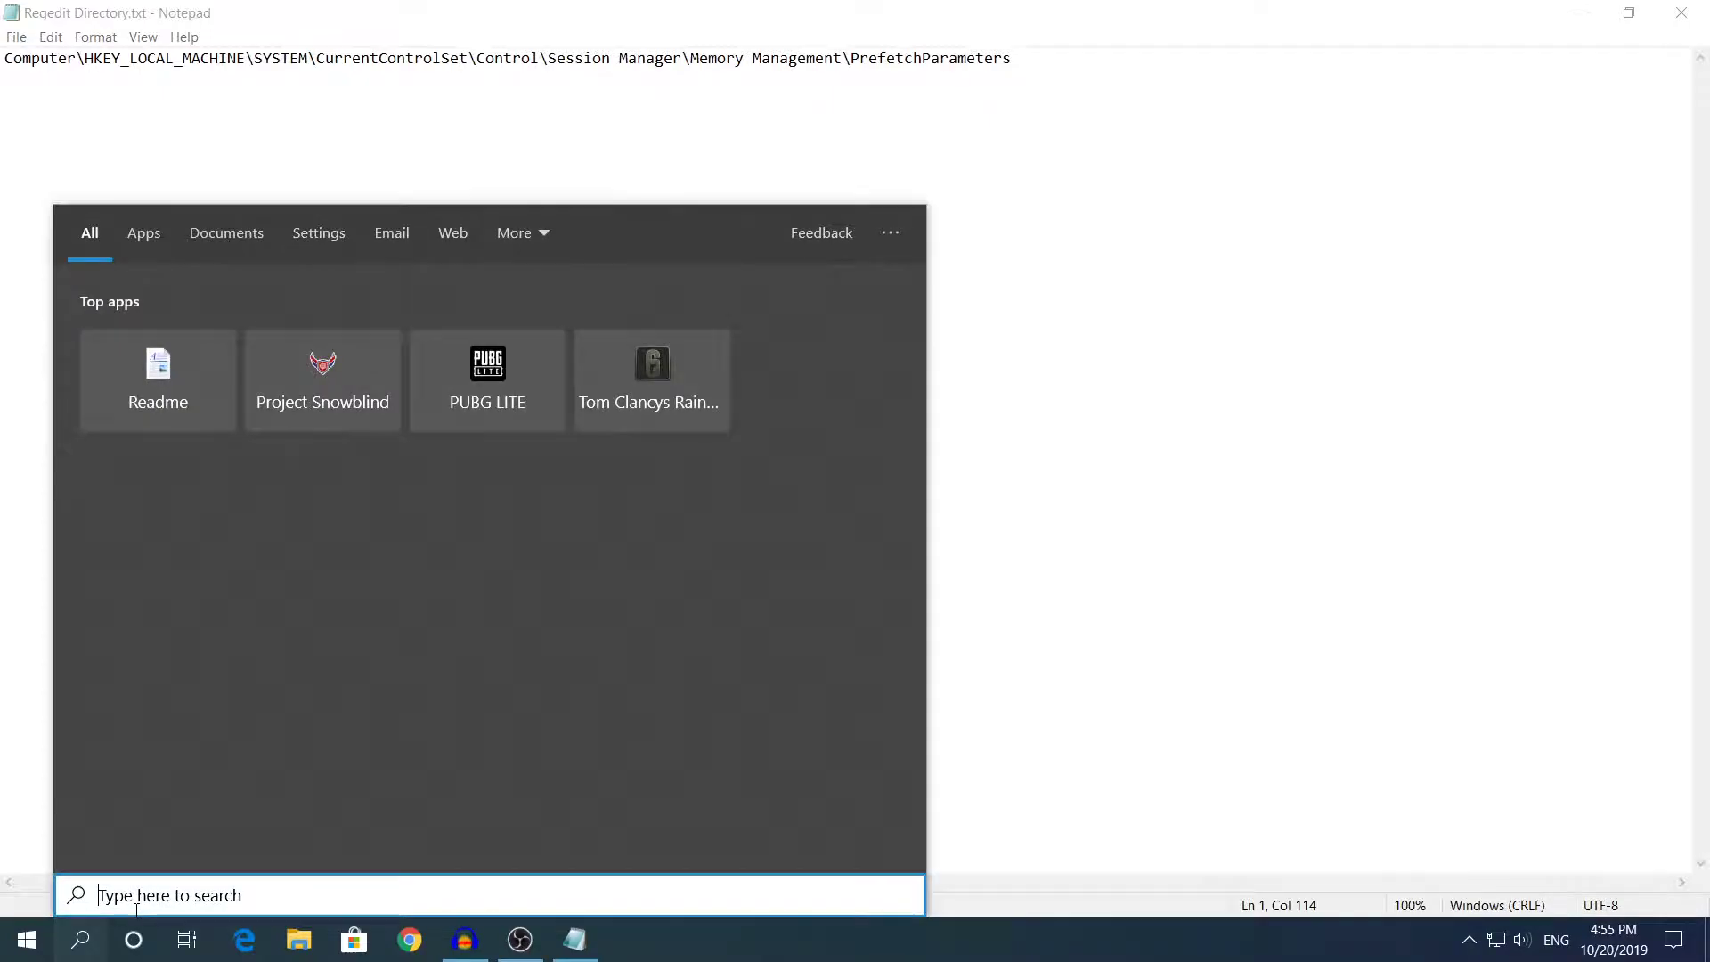
text(reged)
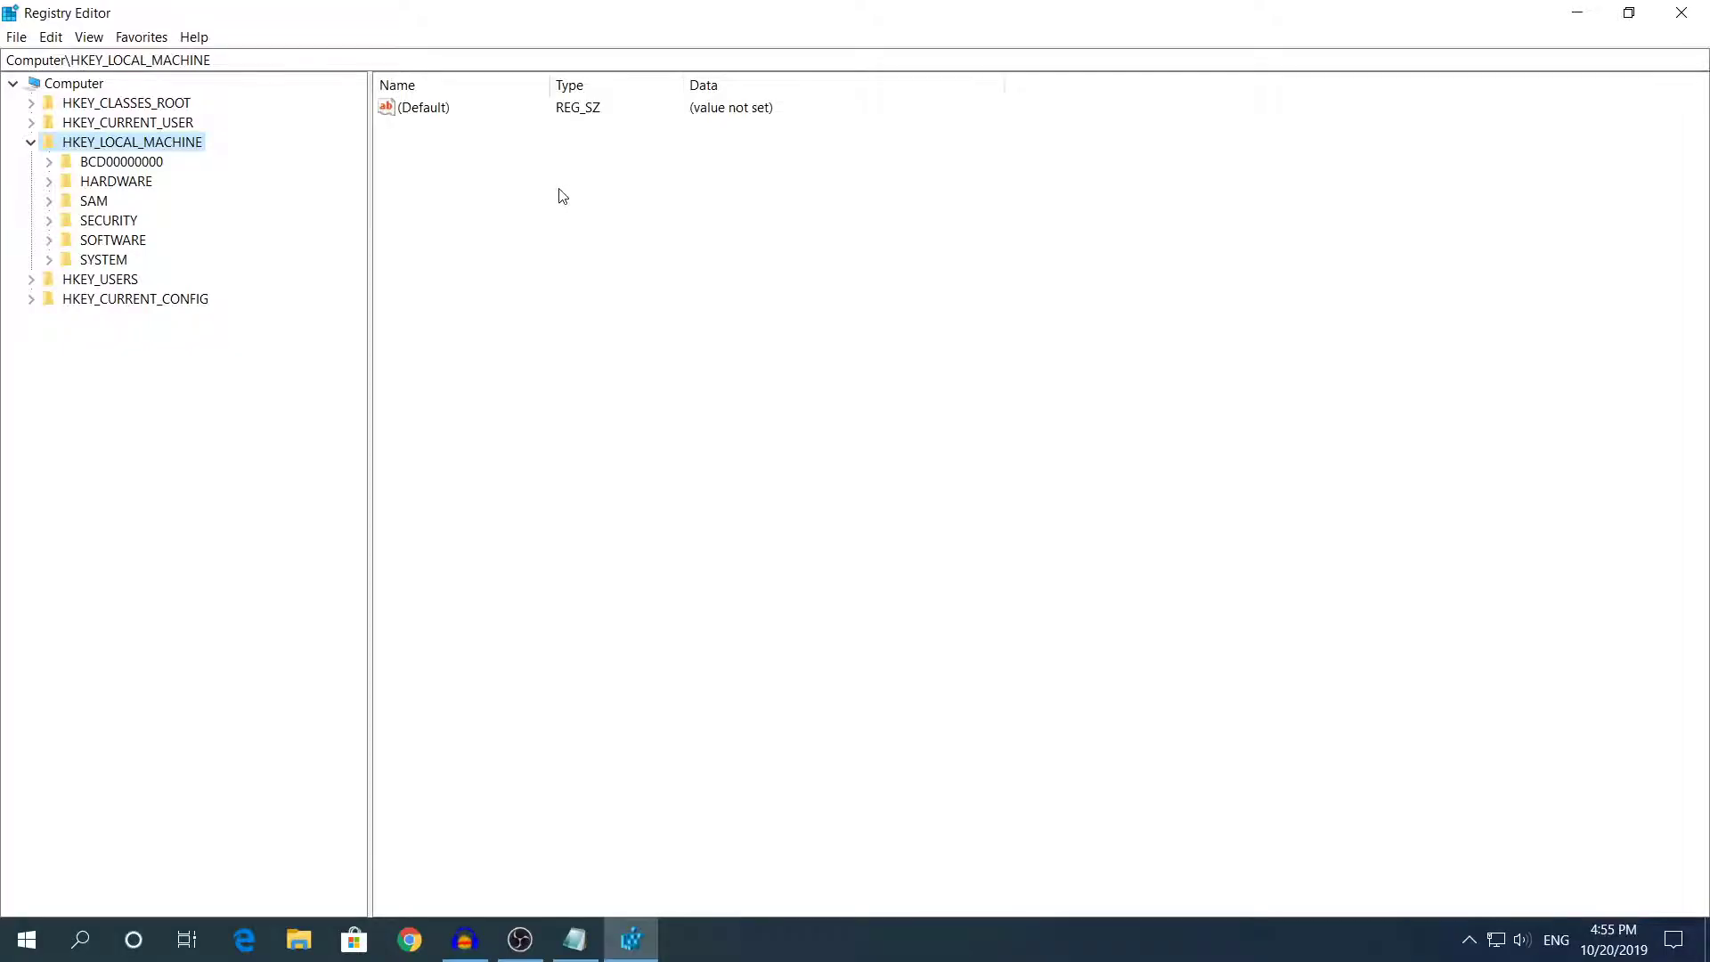
Copy the PrefetchParameters registry path from the Notepad notes.
click(29, 142)
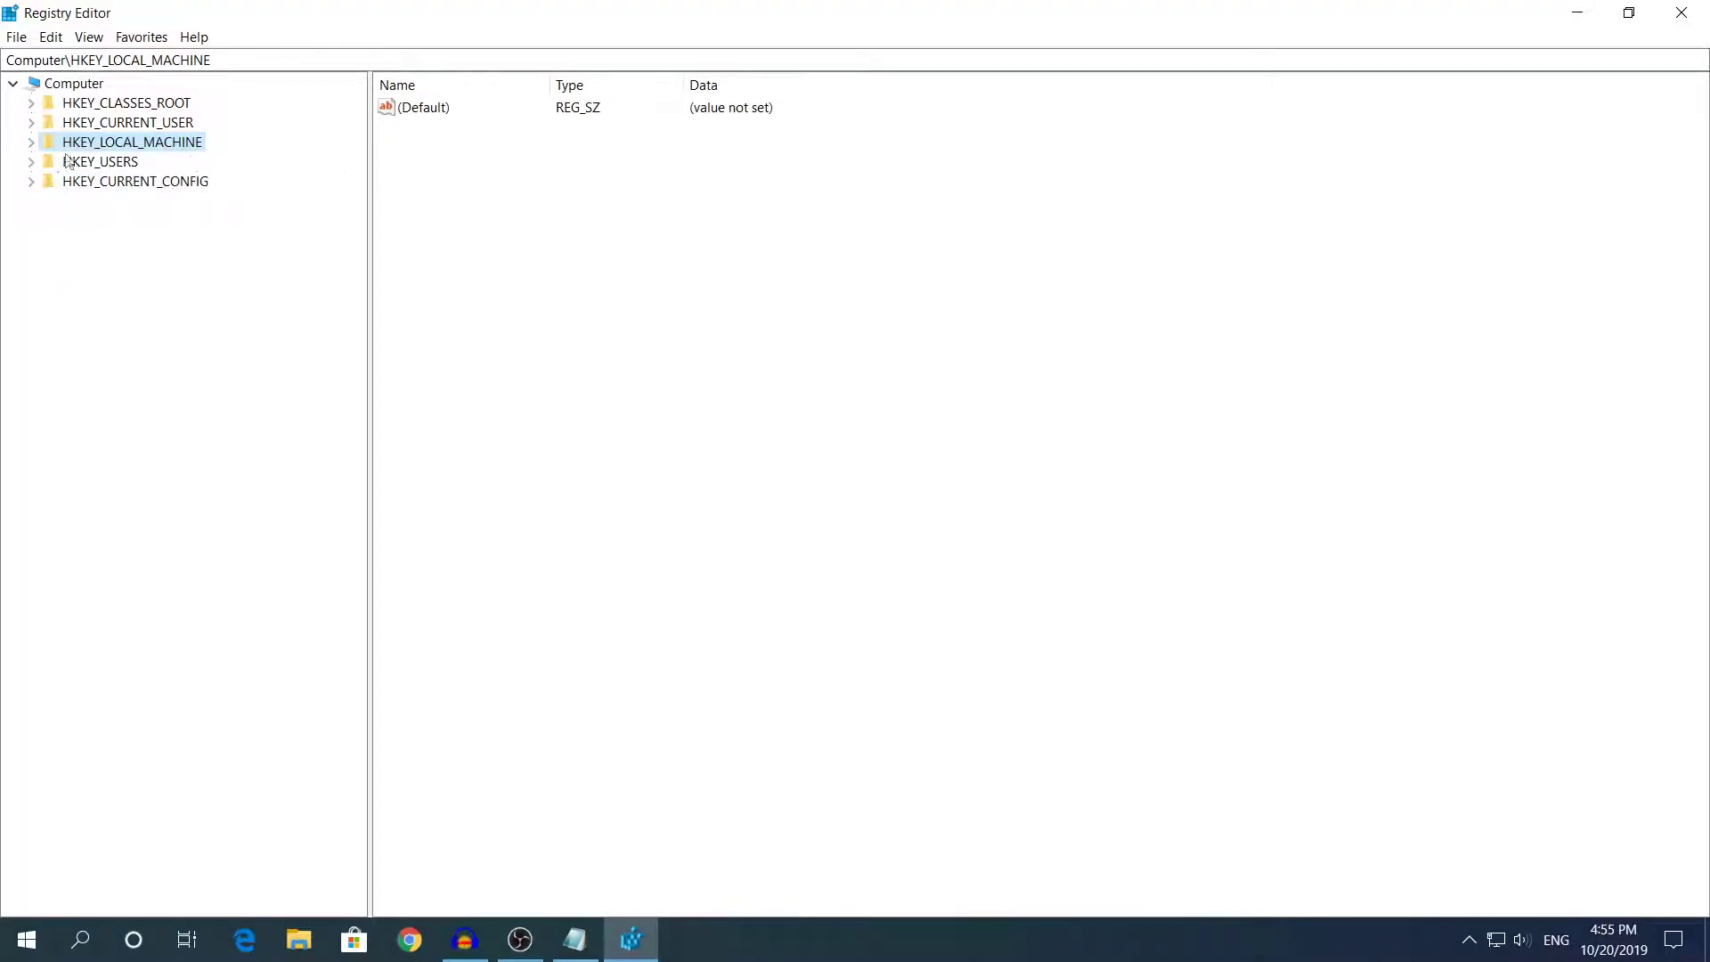
click(1577, 12)
mouse_move(1069, 57)
mouse_down()
mouse_move(2, 87)
mouse_move(1015, 57)
mouse_up()
click(3, 61)
click(554, 97)
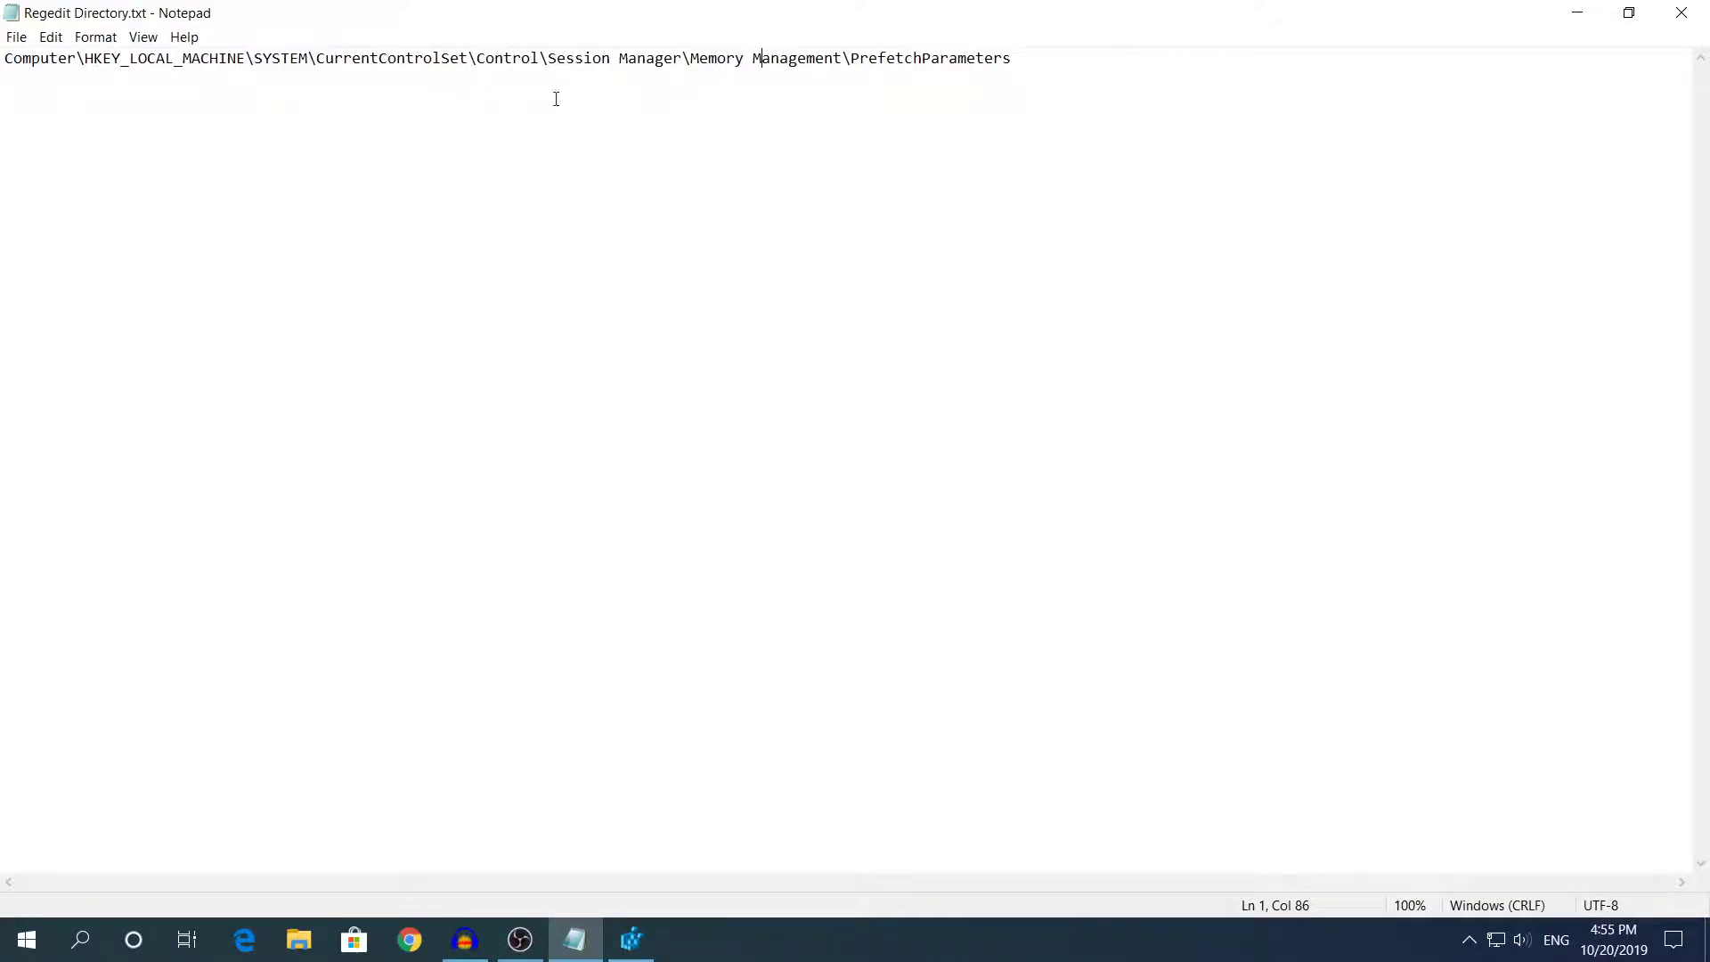
drag(89, 58, 981, 95)
key(ctrl+c)
click(514, 425)
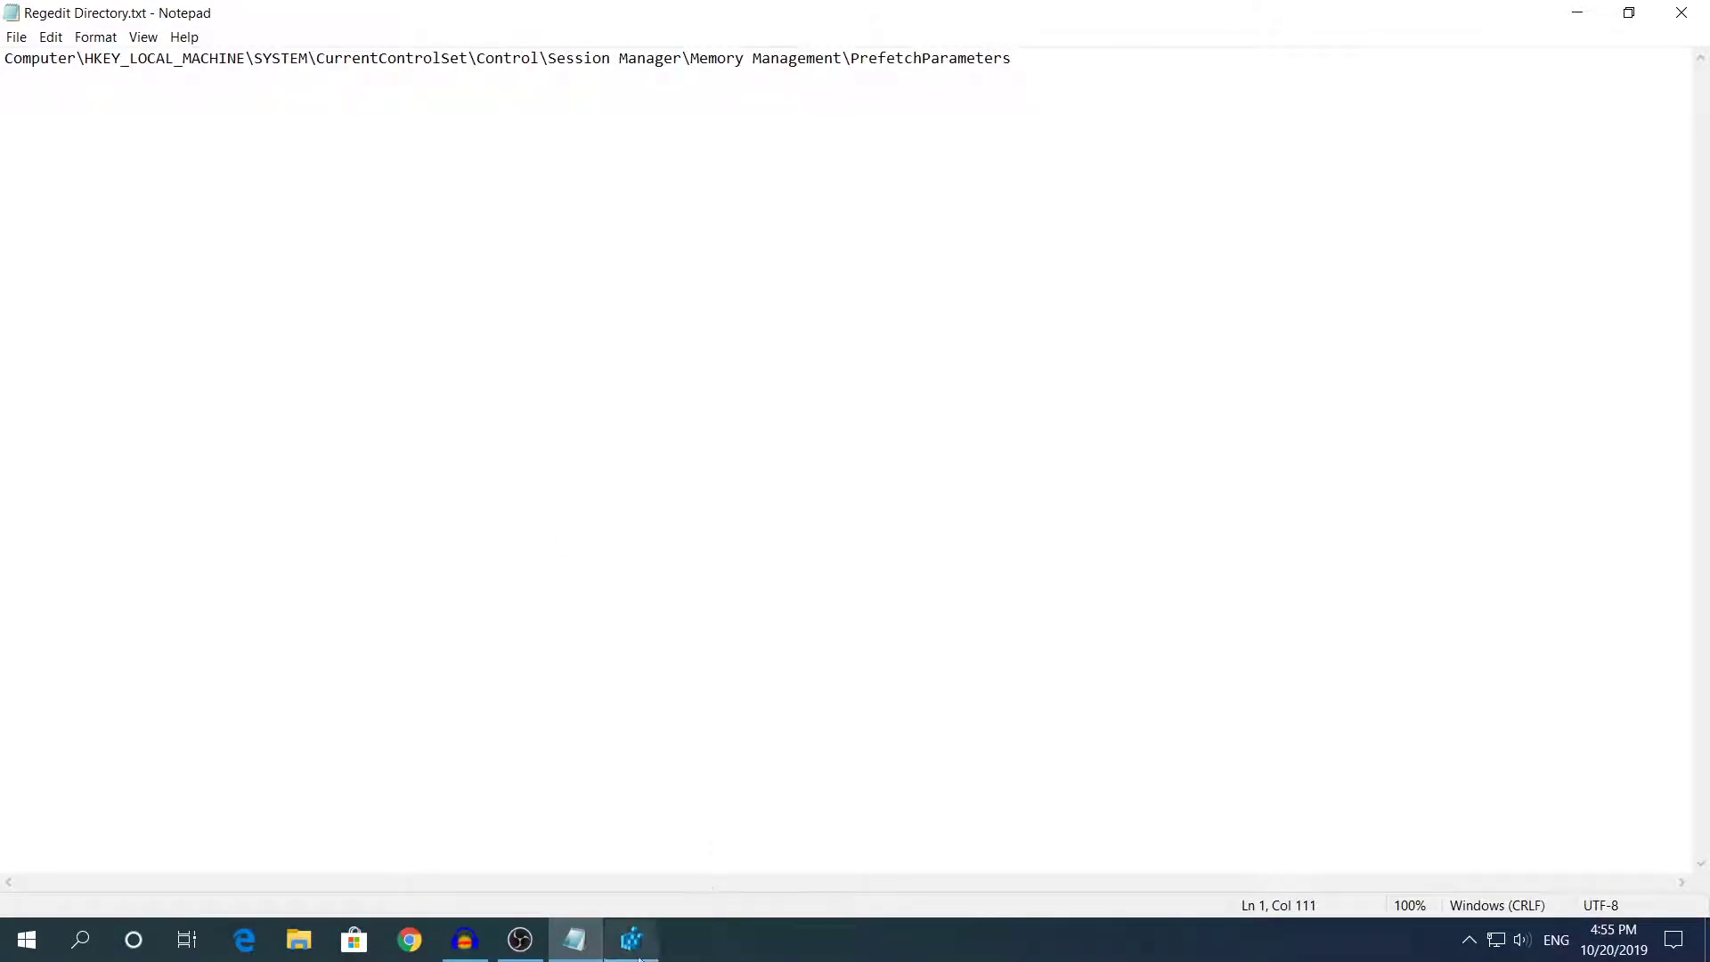
Browse HKLM\SYSTEM\CurrentControlSet\Control\Session Manager\Memory Management to PrefetchParameters.
click(631, 940)
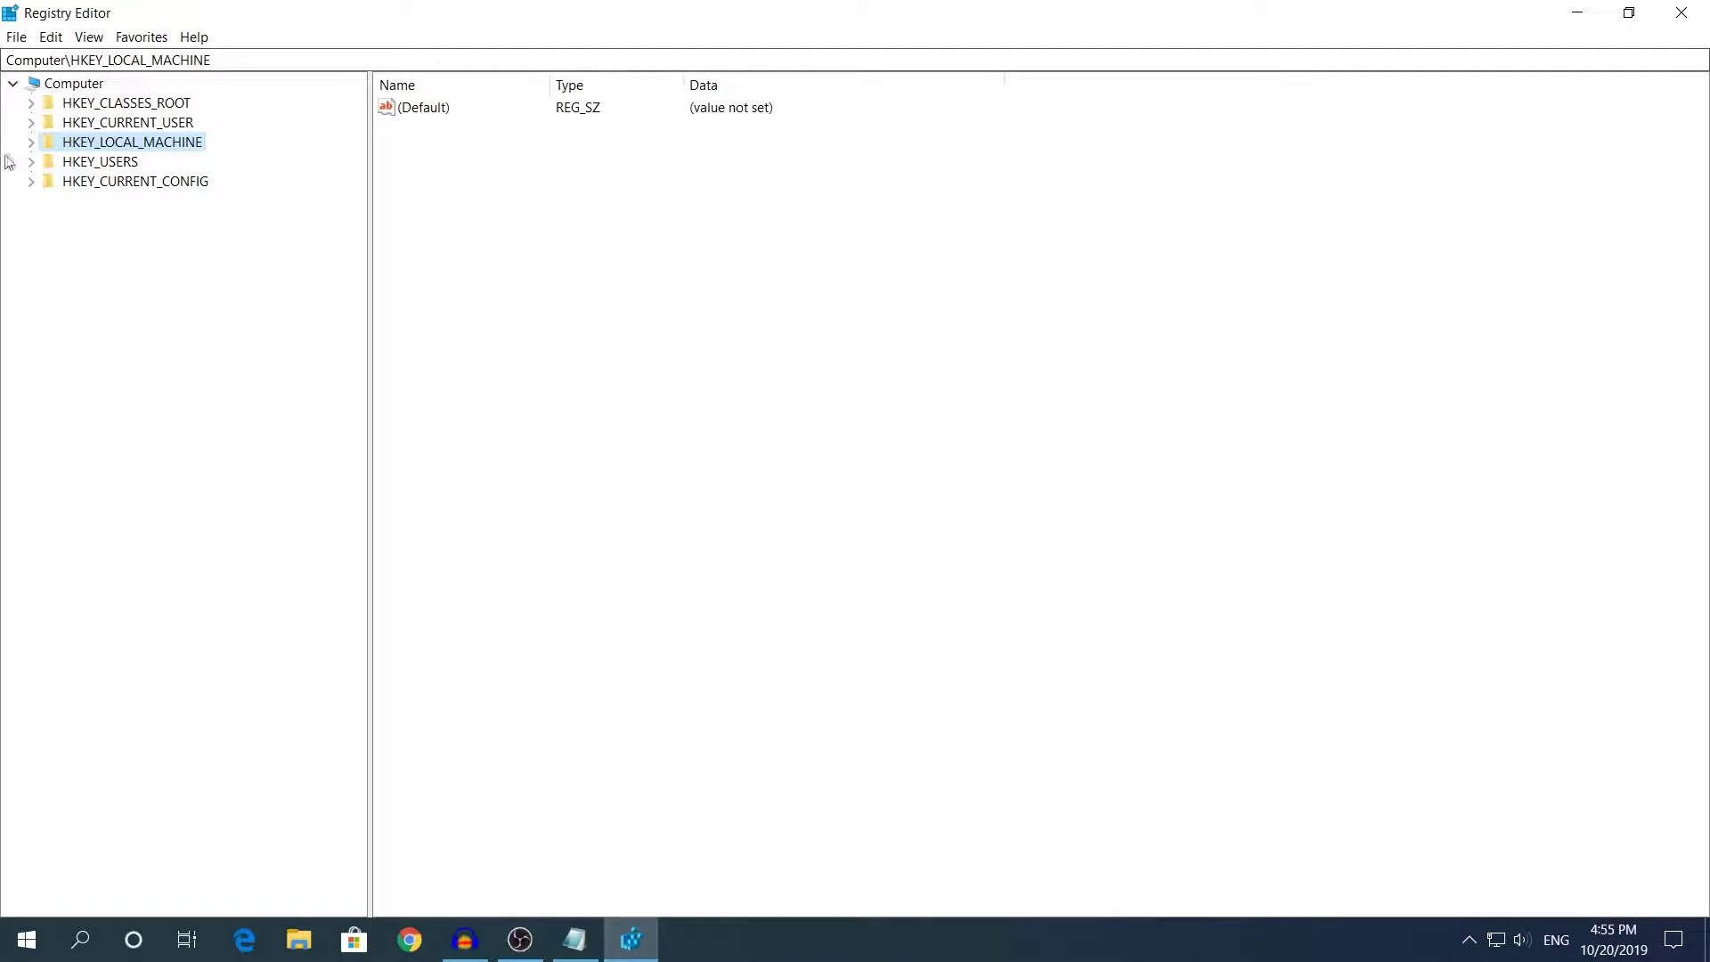
click(30, 142)
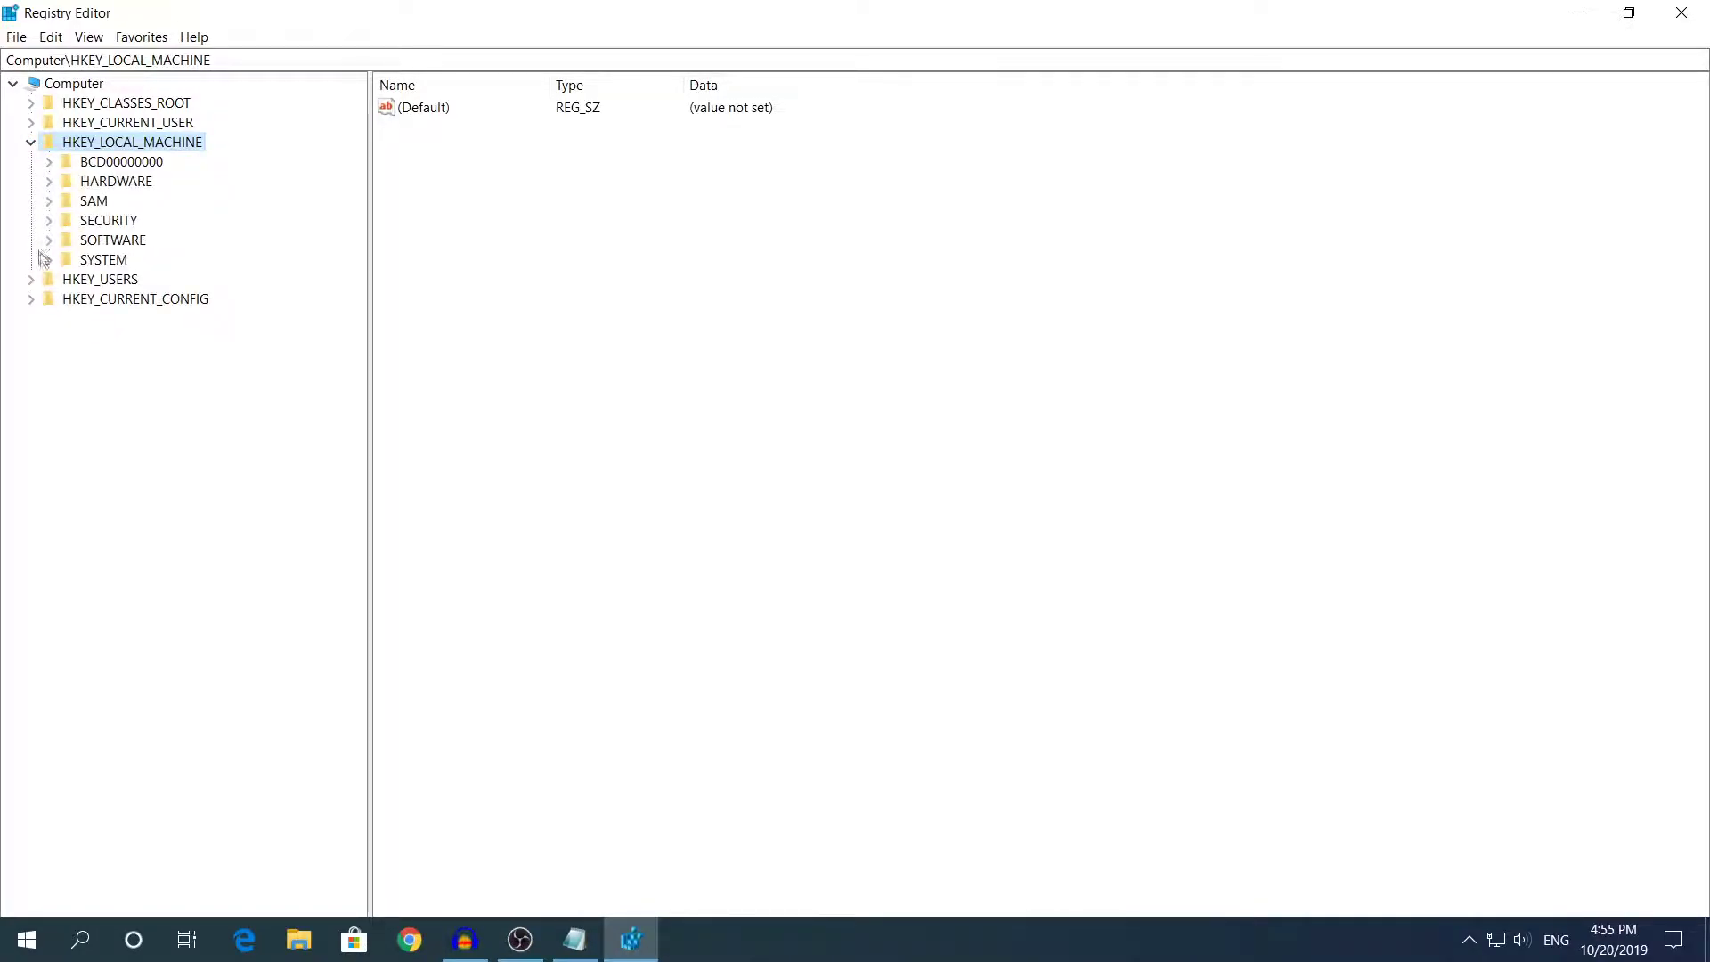
click(49, 259)
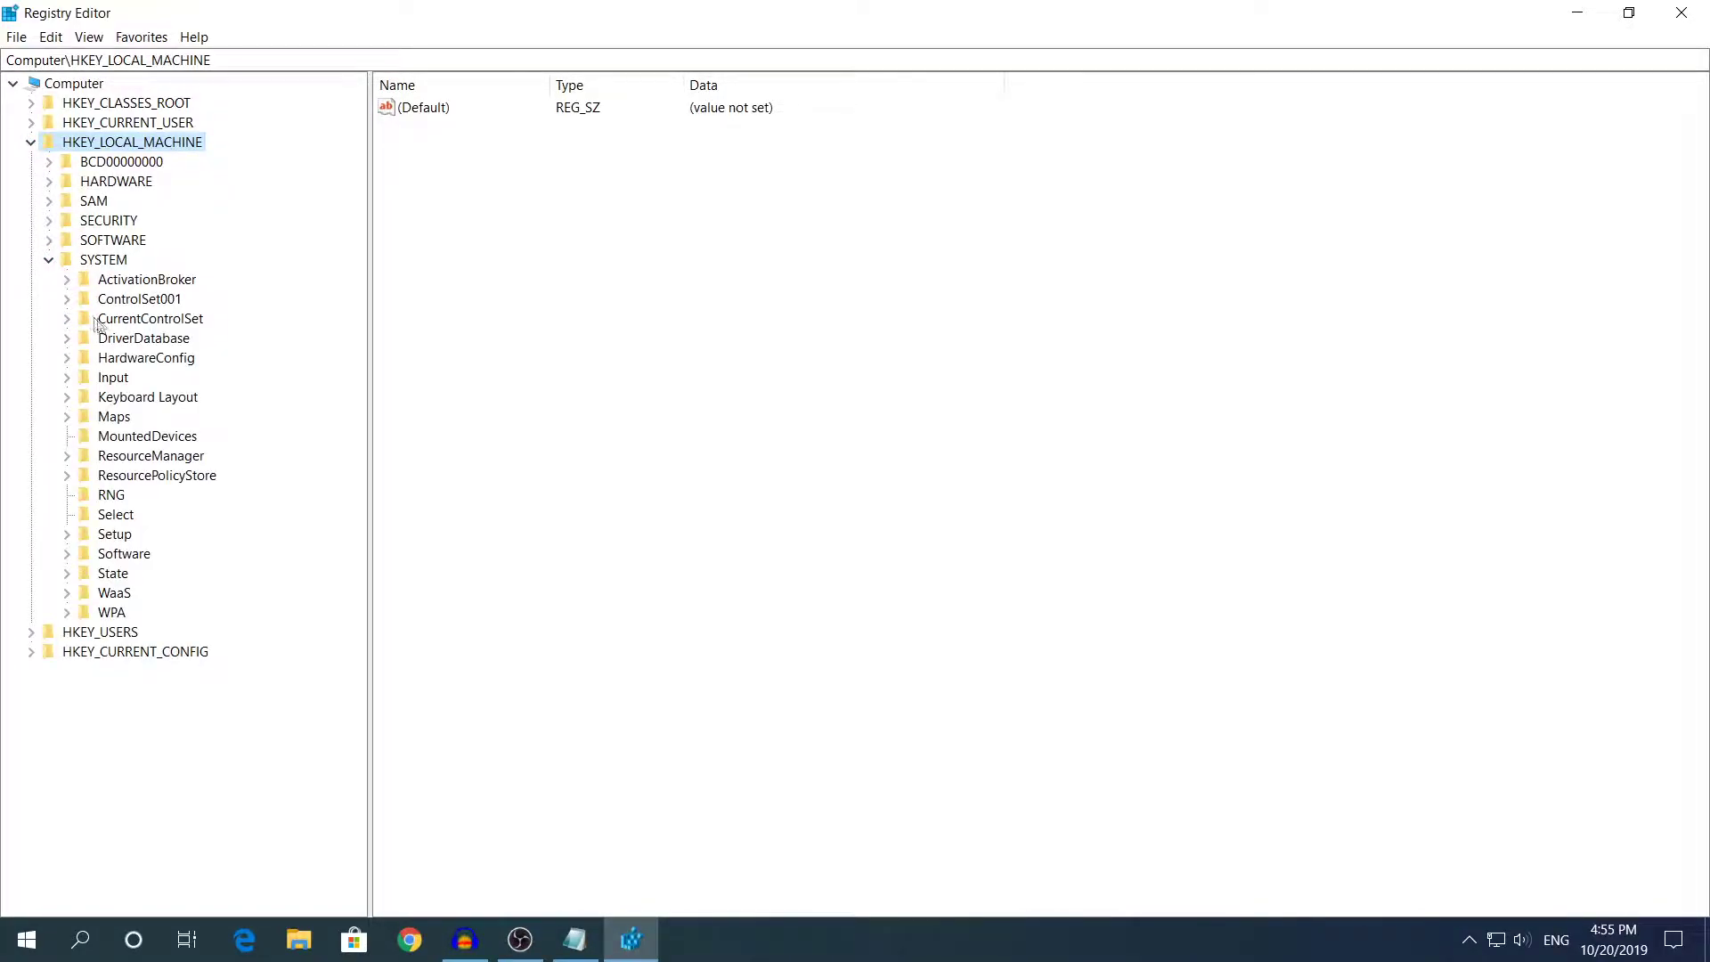
click(150, 318)
click(68, 318)
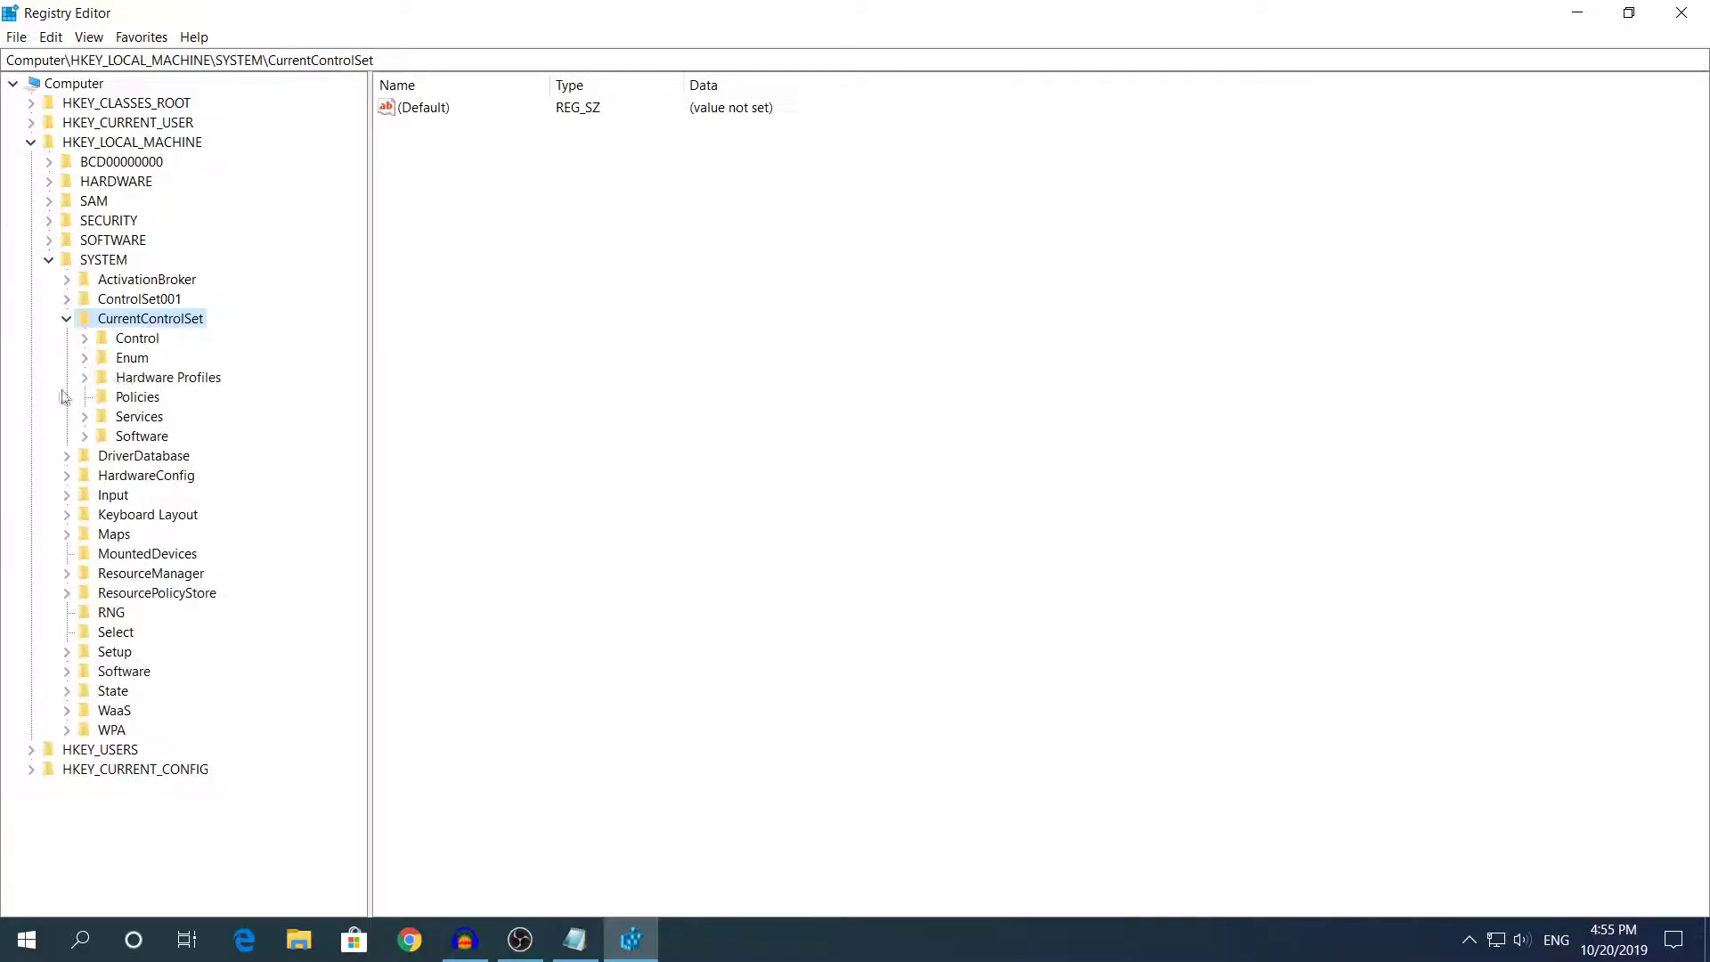
click(137, 339)
click(84, 338)
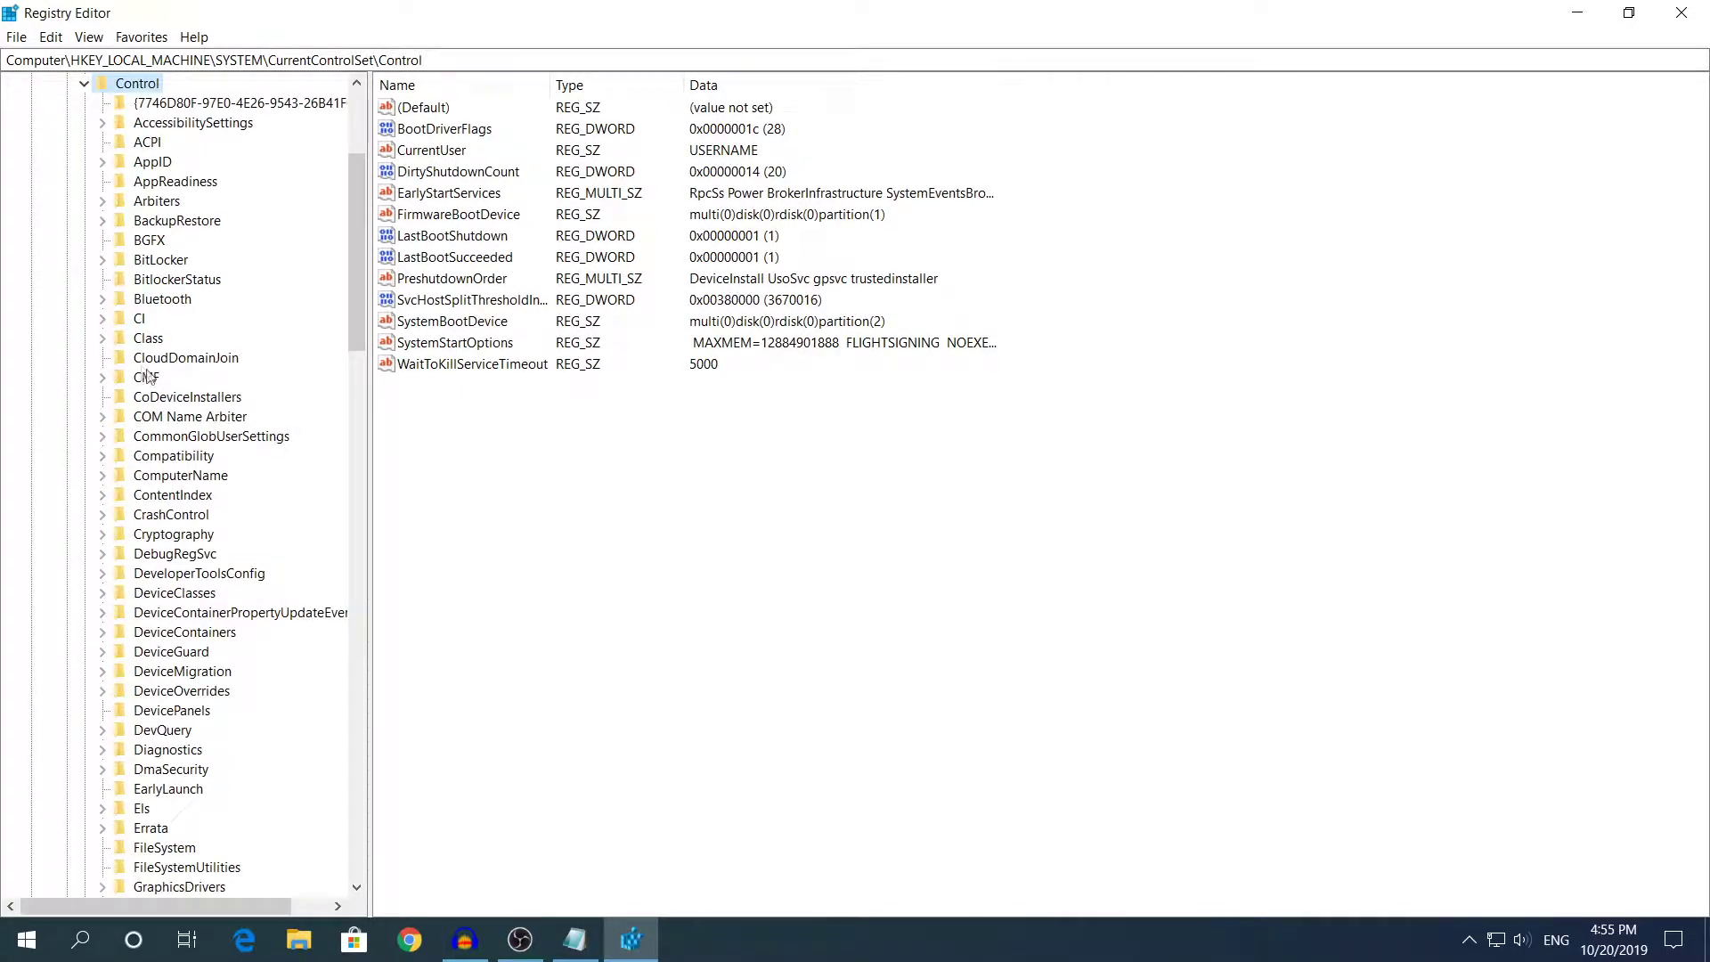
drag(369, 239, 535, 240)
scroll(207, 417, down, 10)
scroll(205, 418, down, 8)
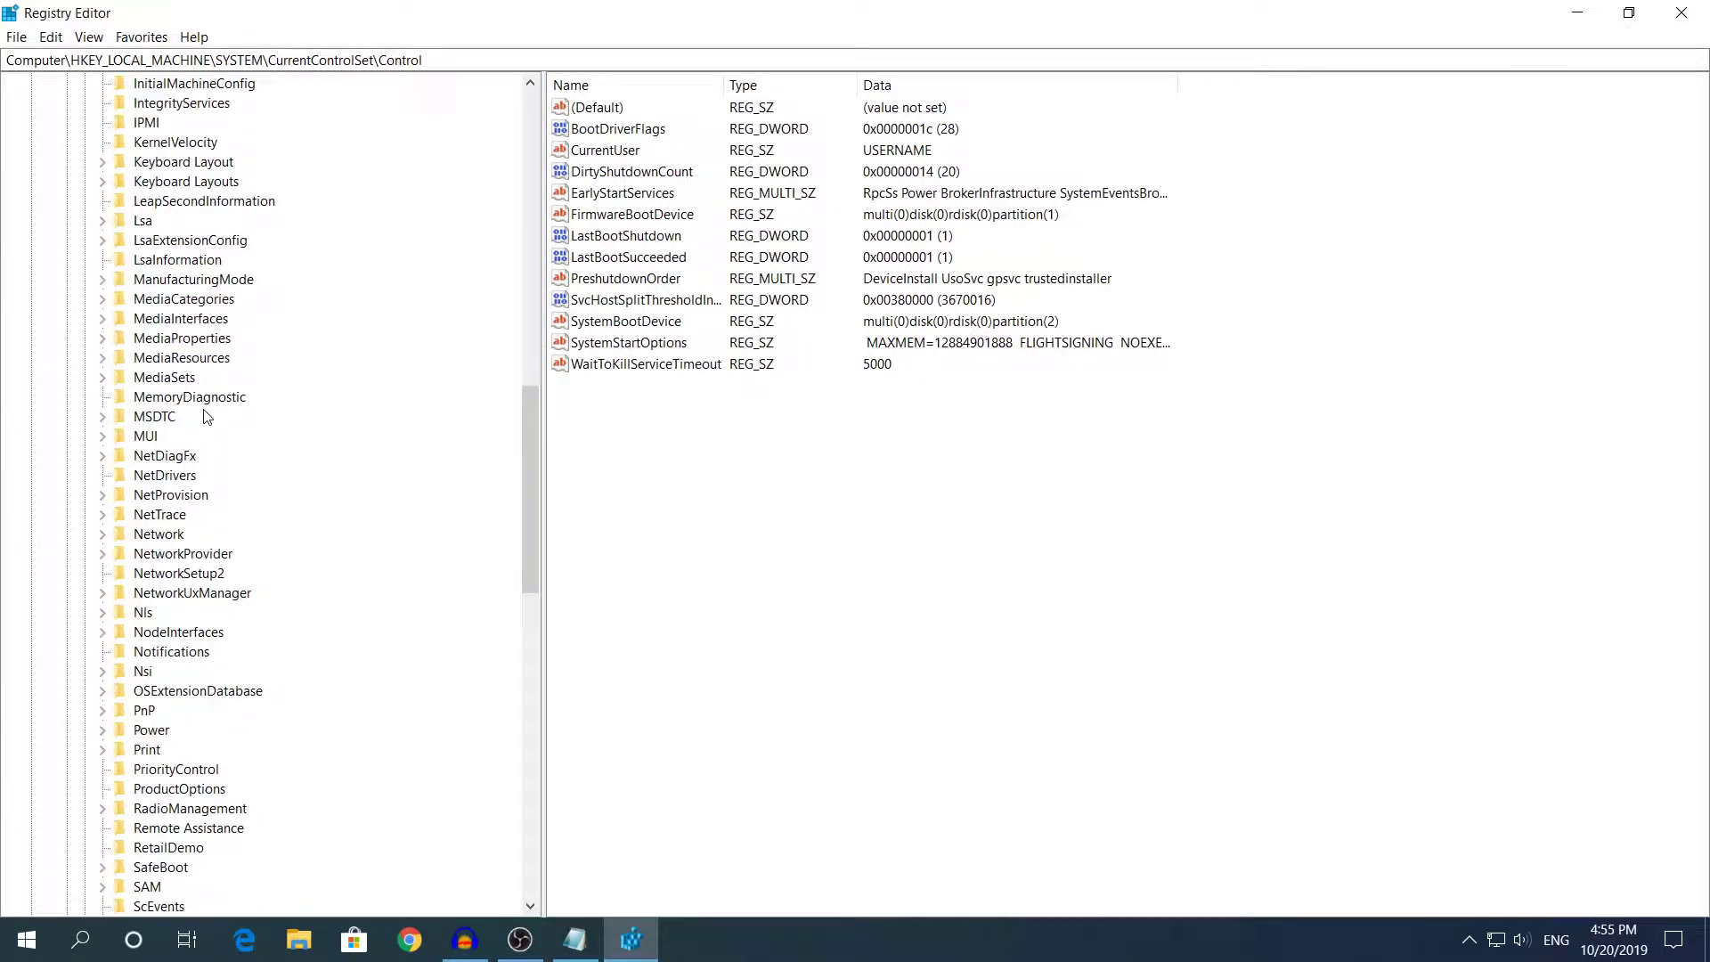
scroll(206, 417, down, 4)
scroll(206, 417, down, 3)
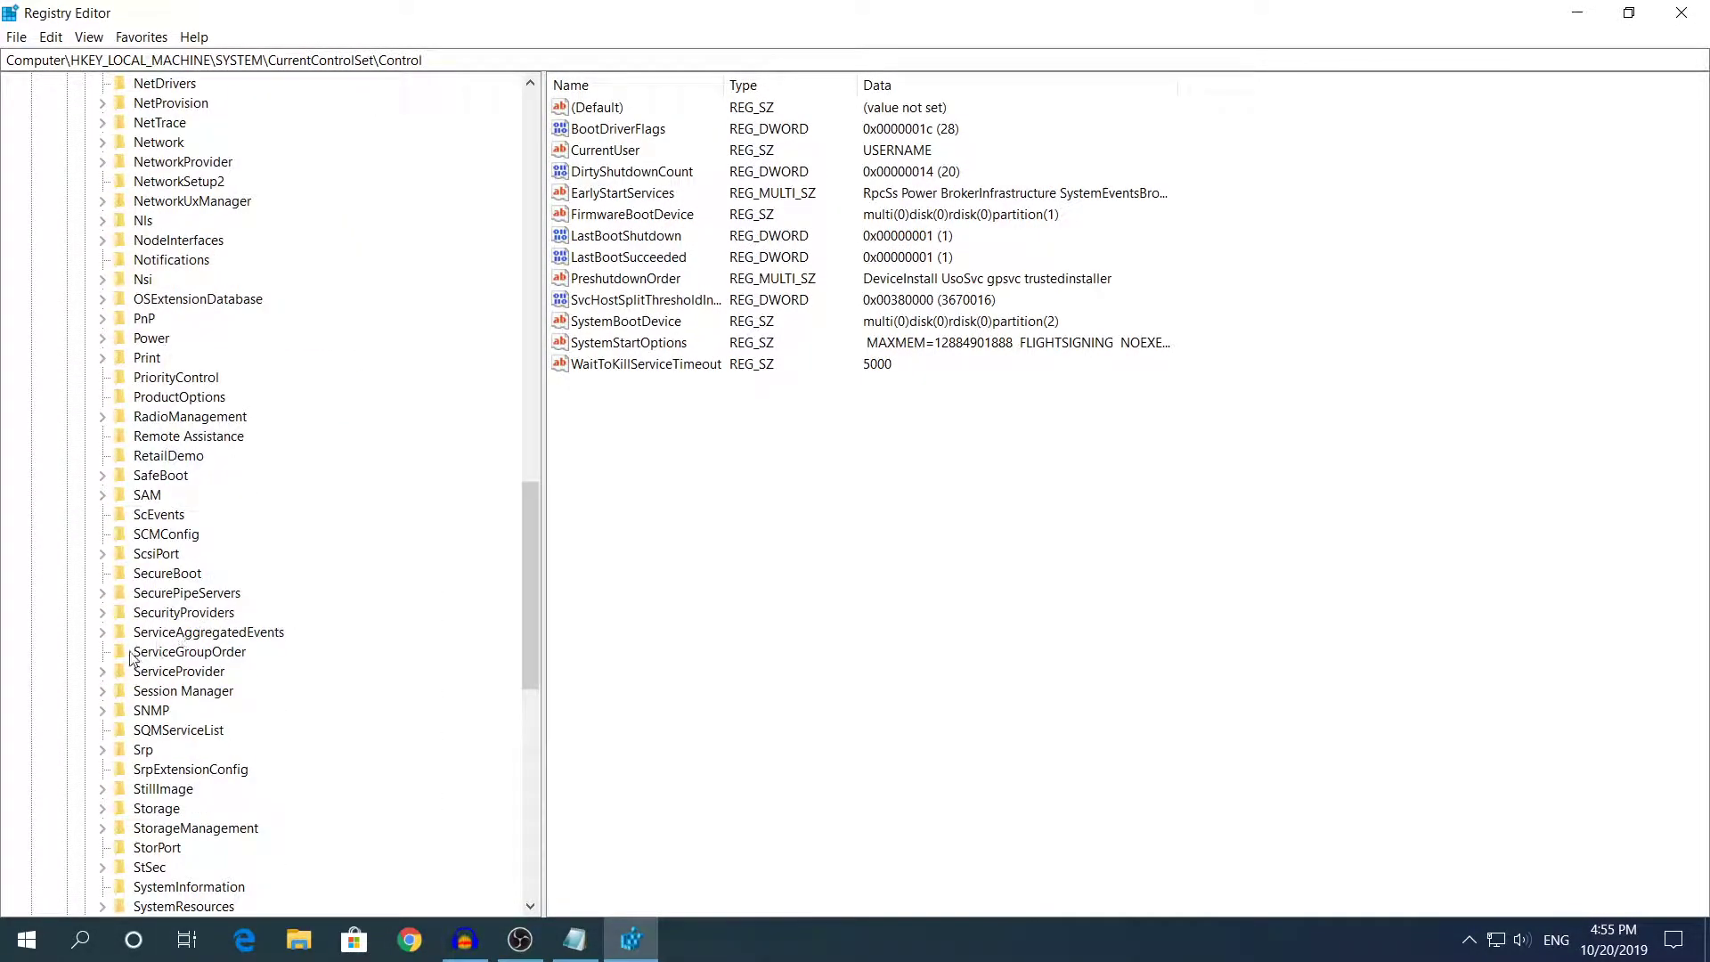
click(104, 691)
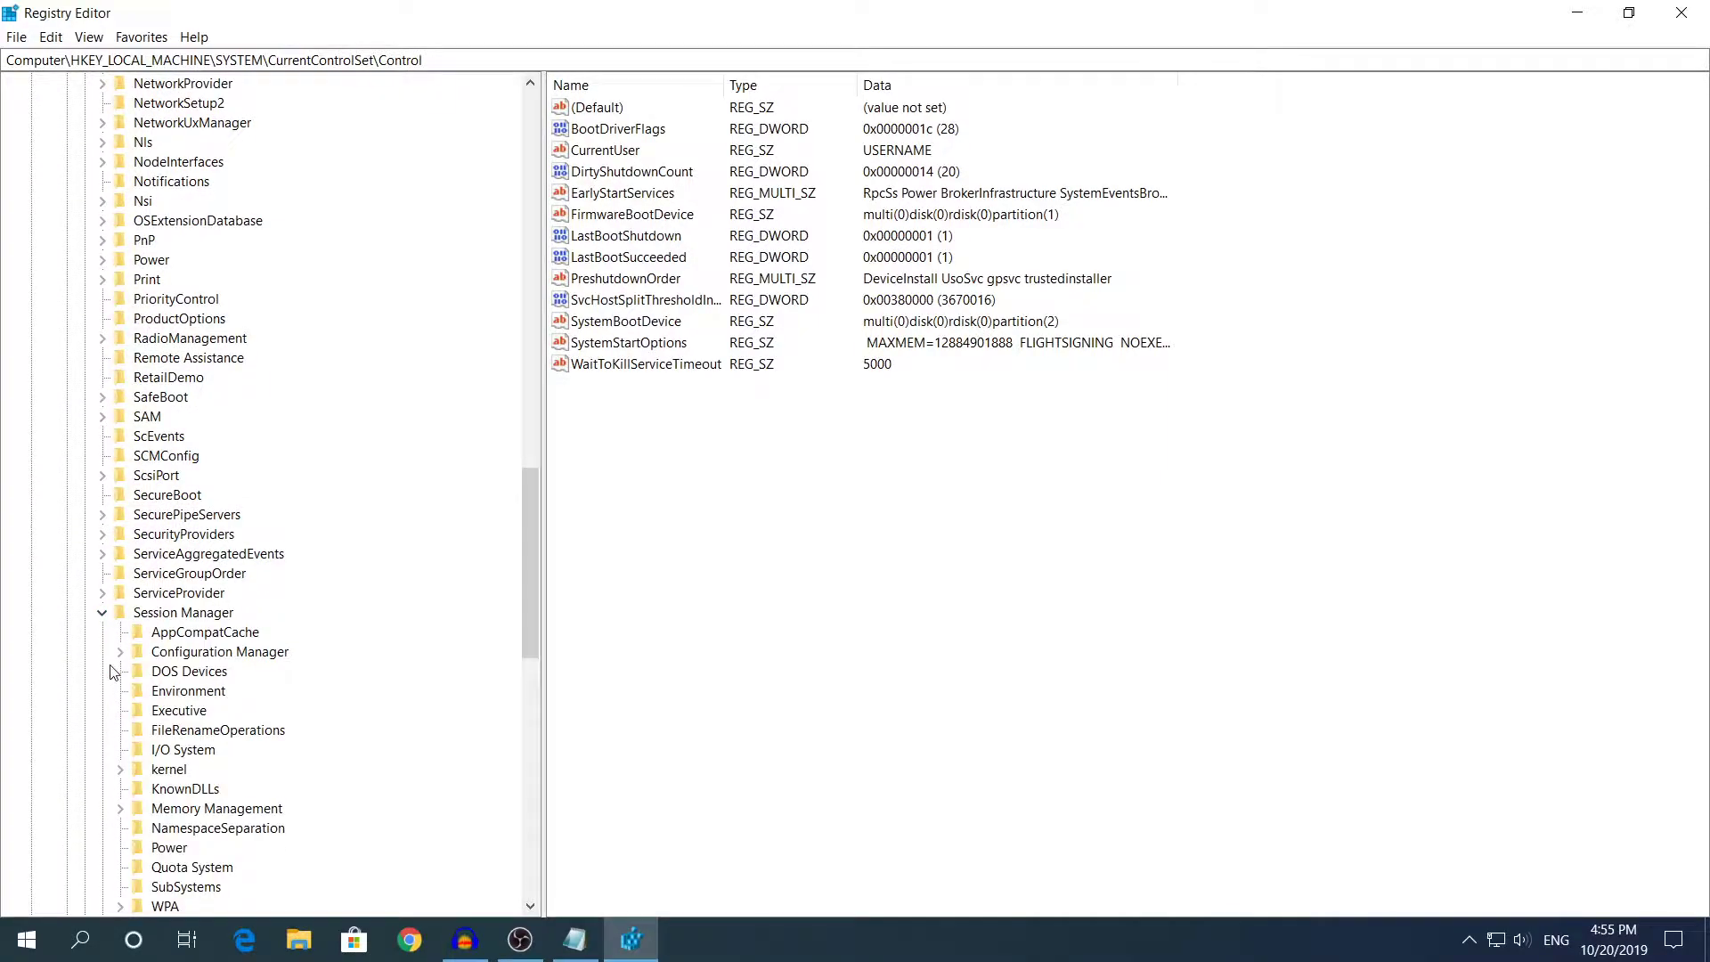
scroll(103, 691, down, 1)
scroll(97, 629, down, 1)
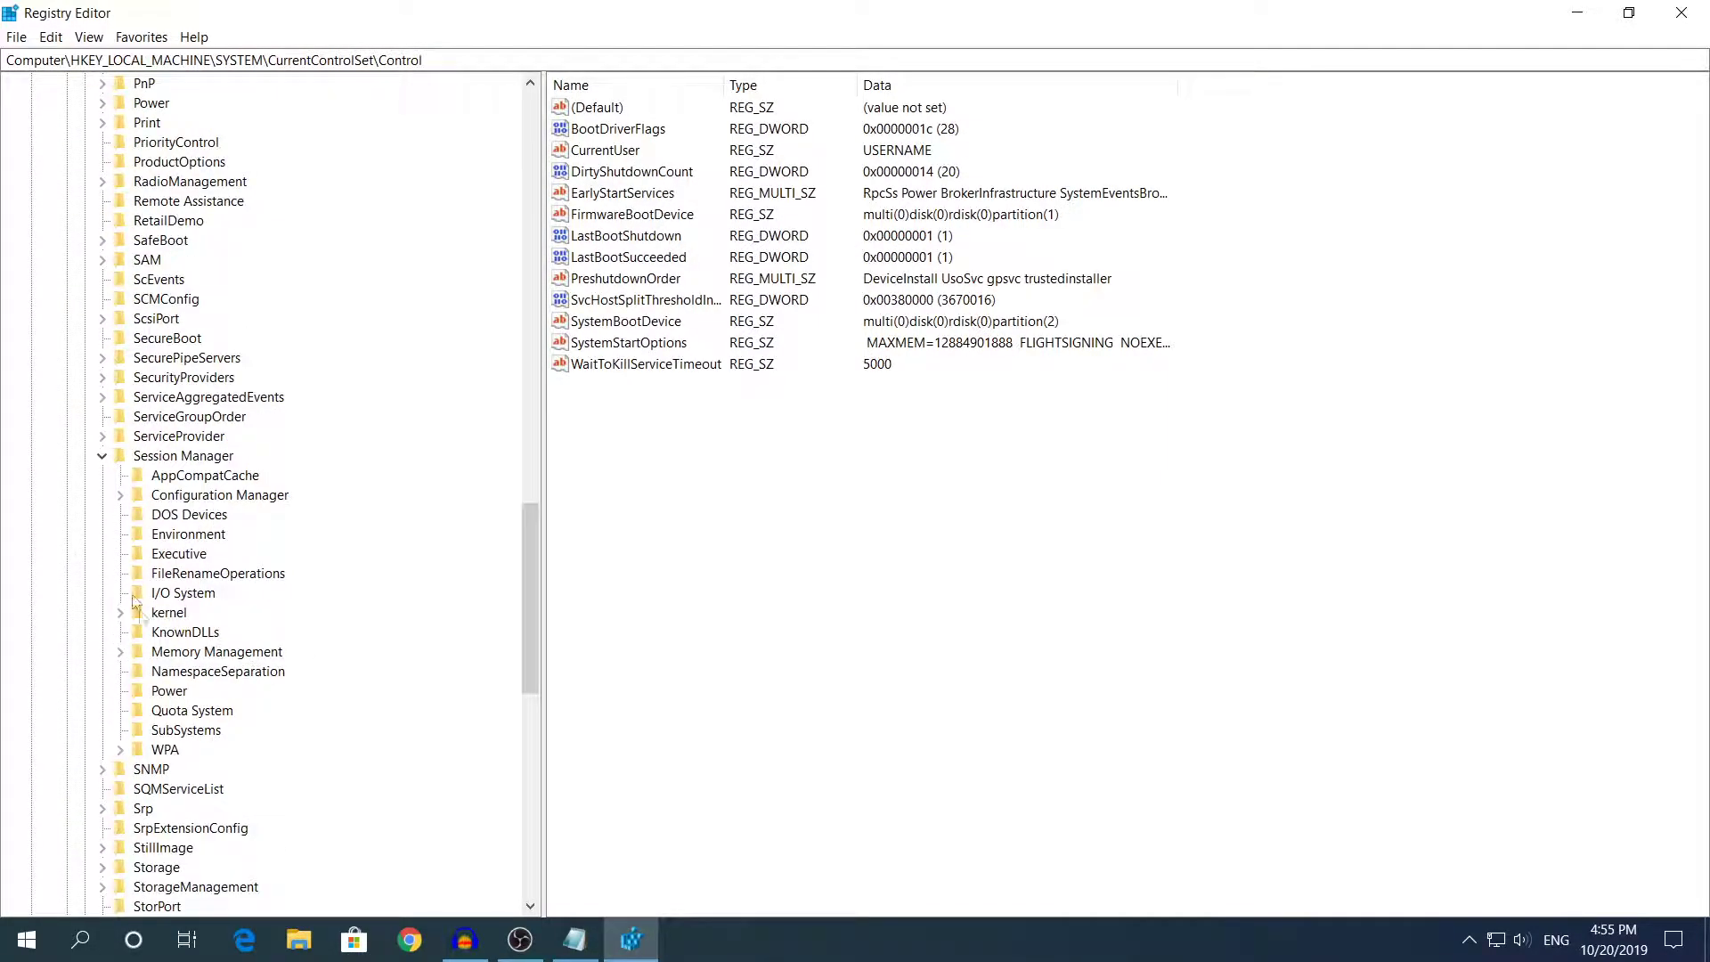
click(134, 652)
click(121, 652)
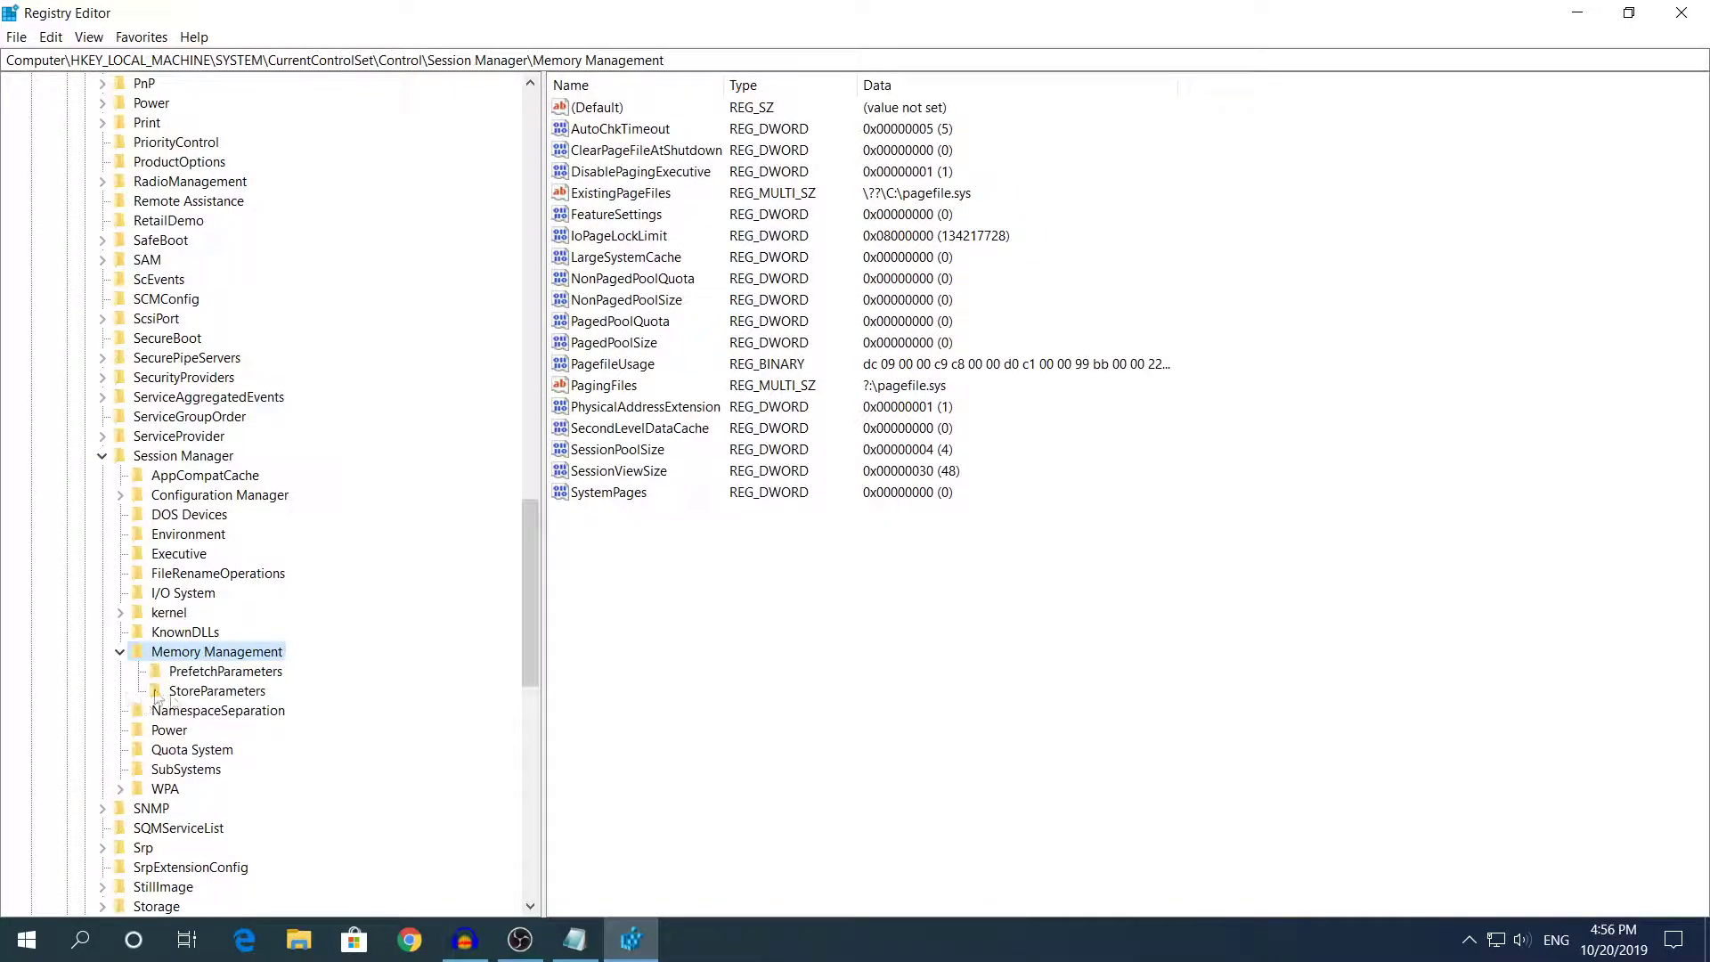
click(212, 671)
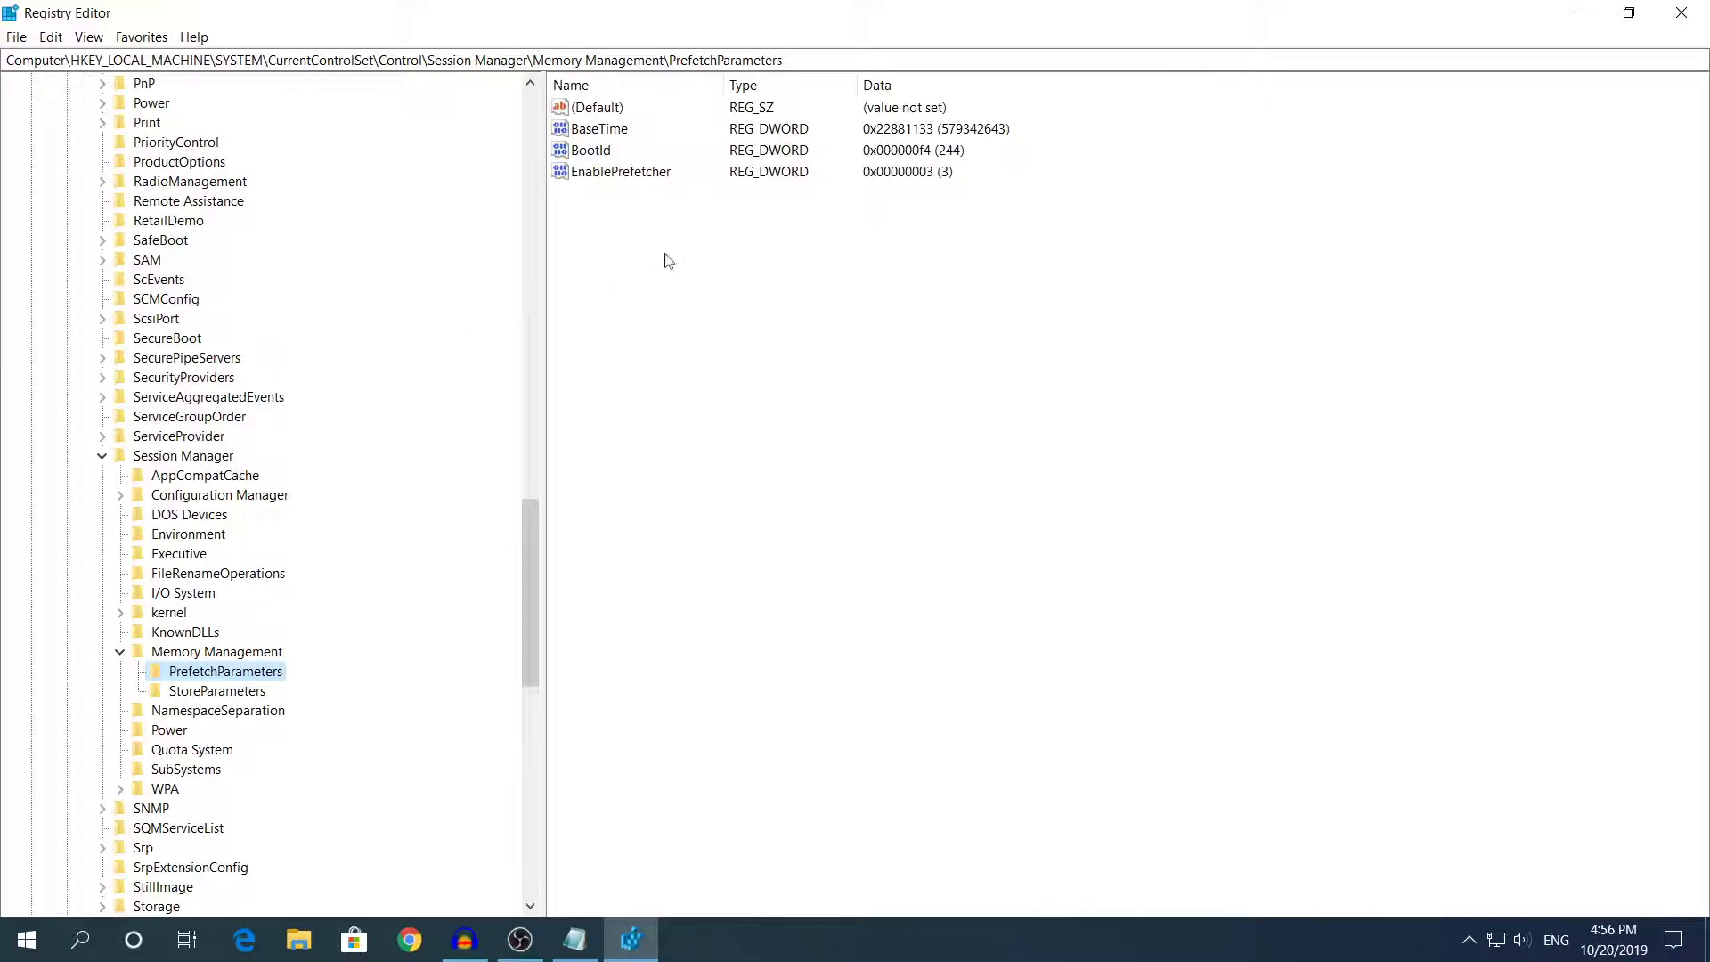
click(605, 189)
Select the EnablePrefetcher value in PrefetchParameters.
click(602, 171)
click(590, 150)
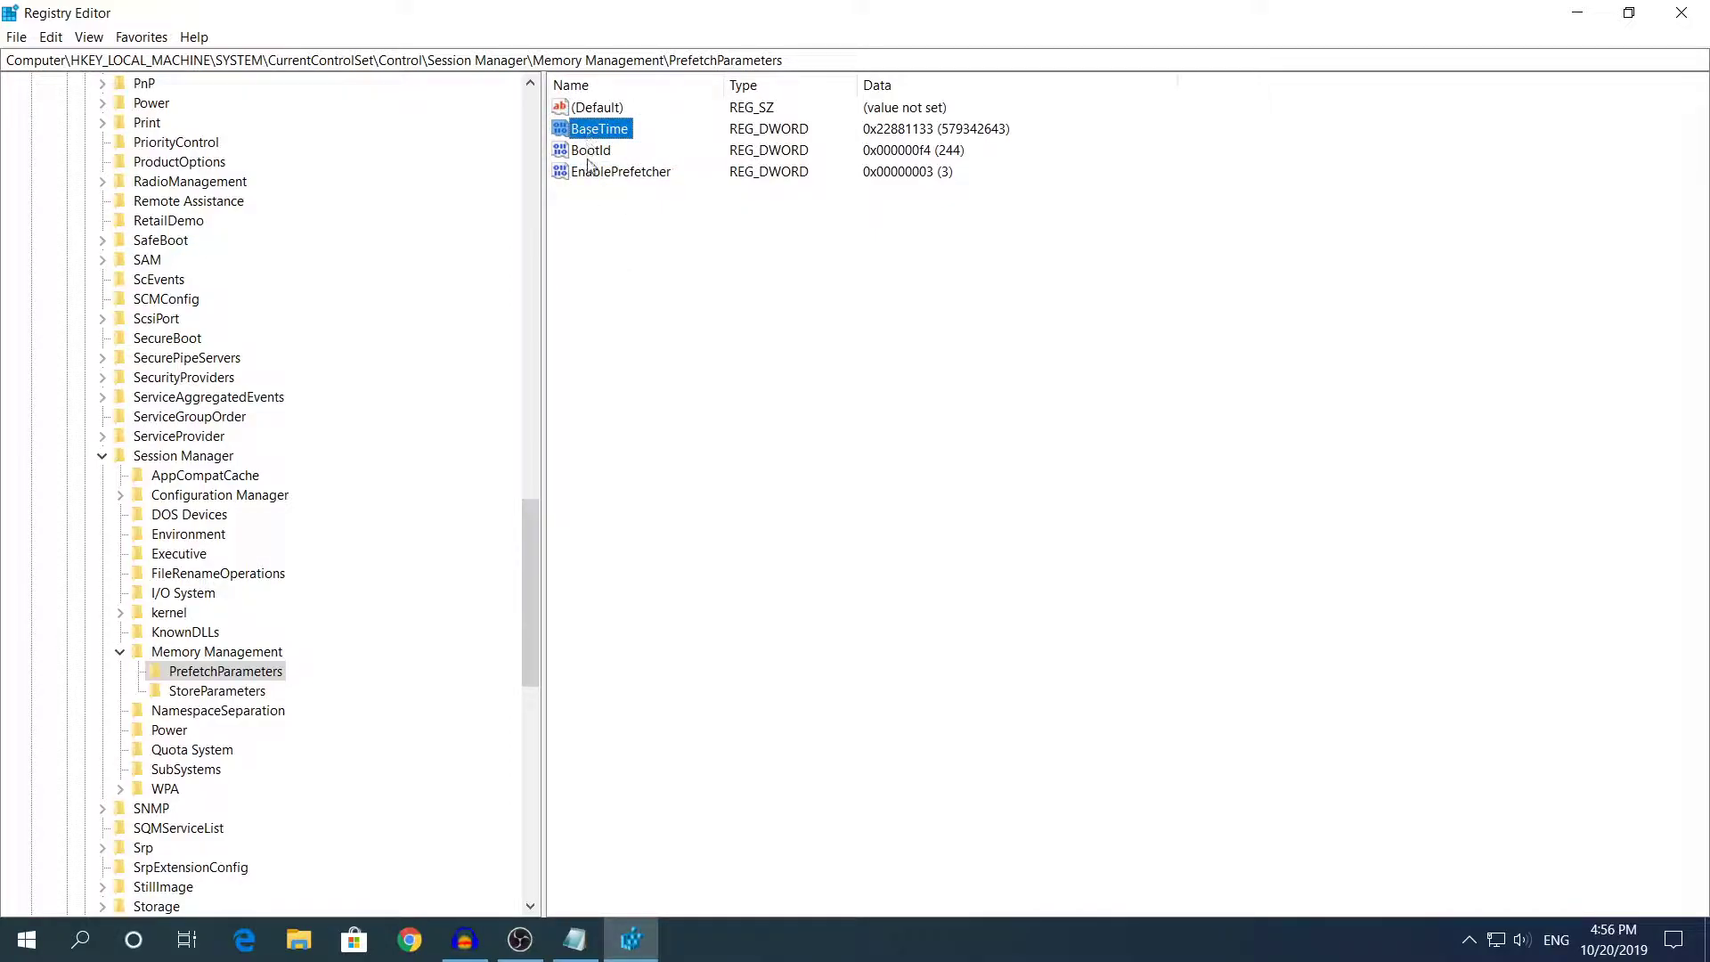
click(615, 171)
click(674, 240)
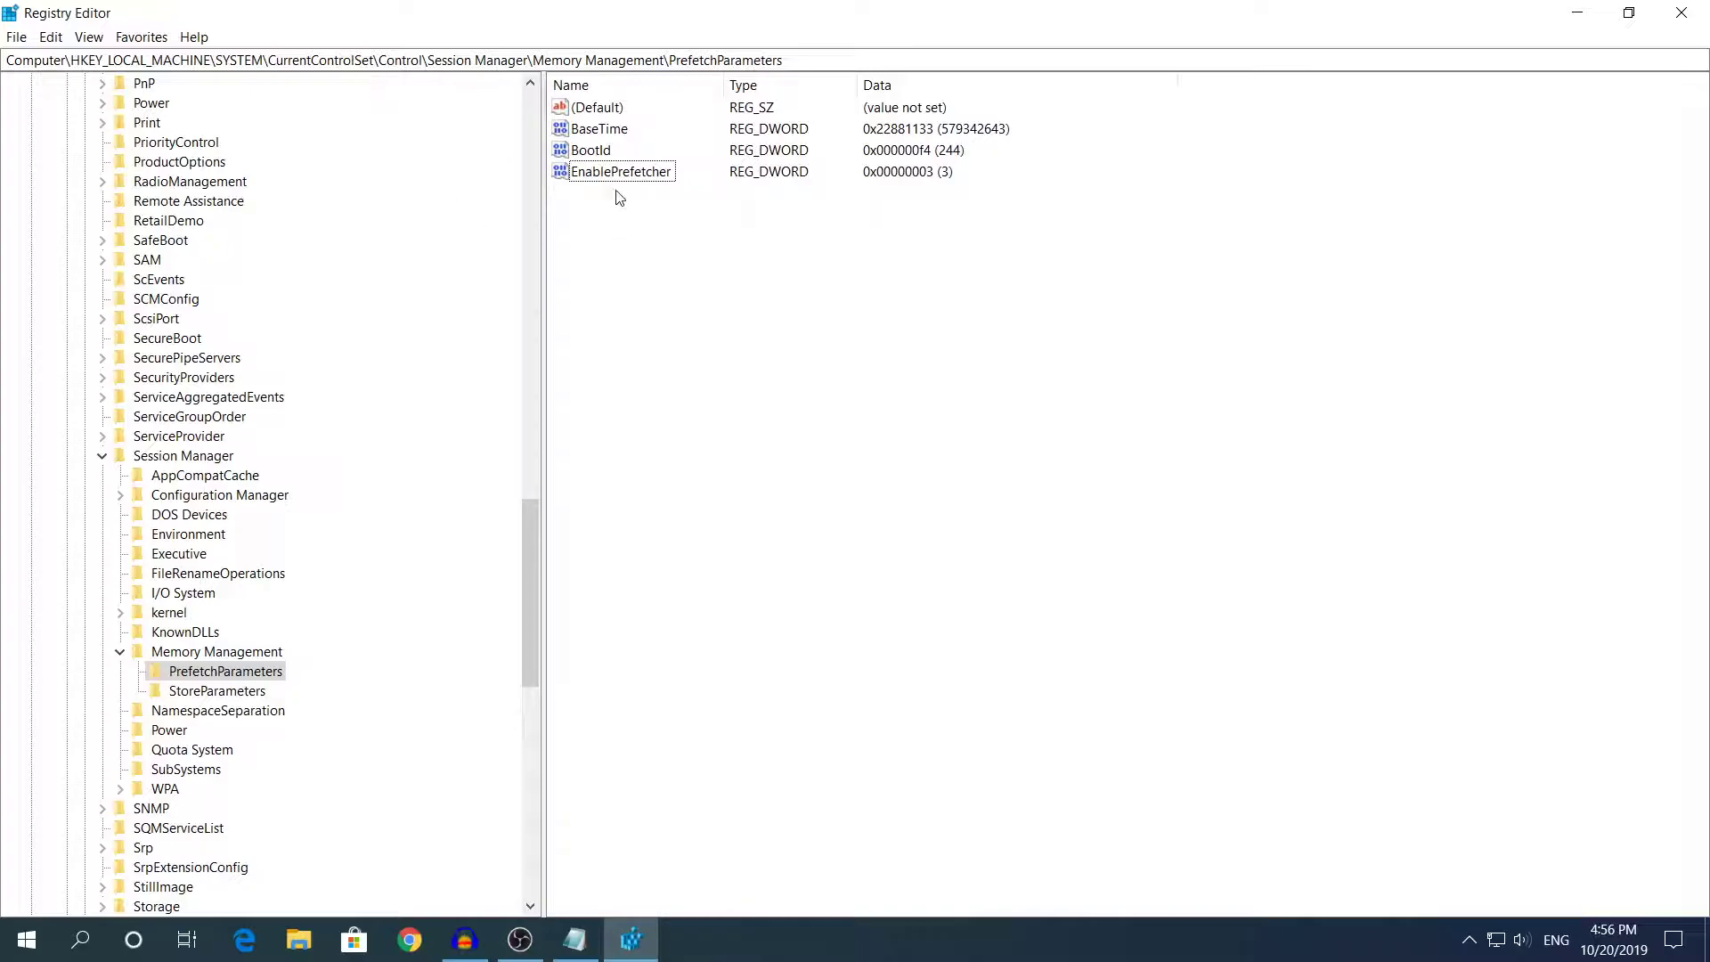
click(583, 175)
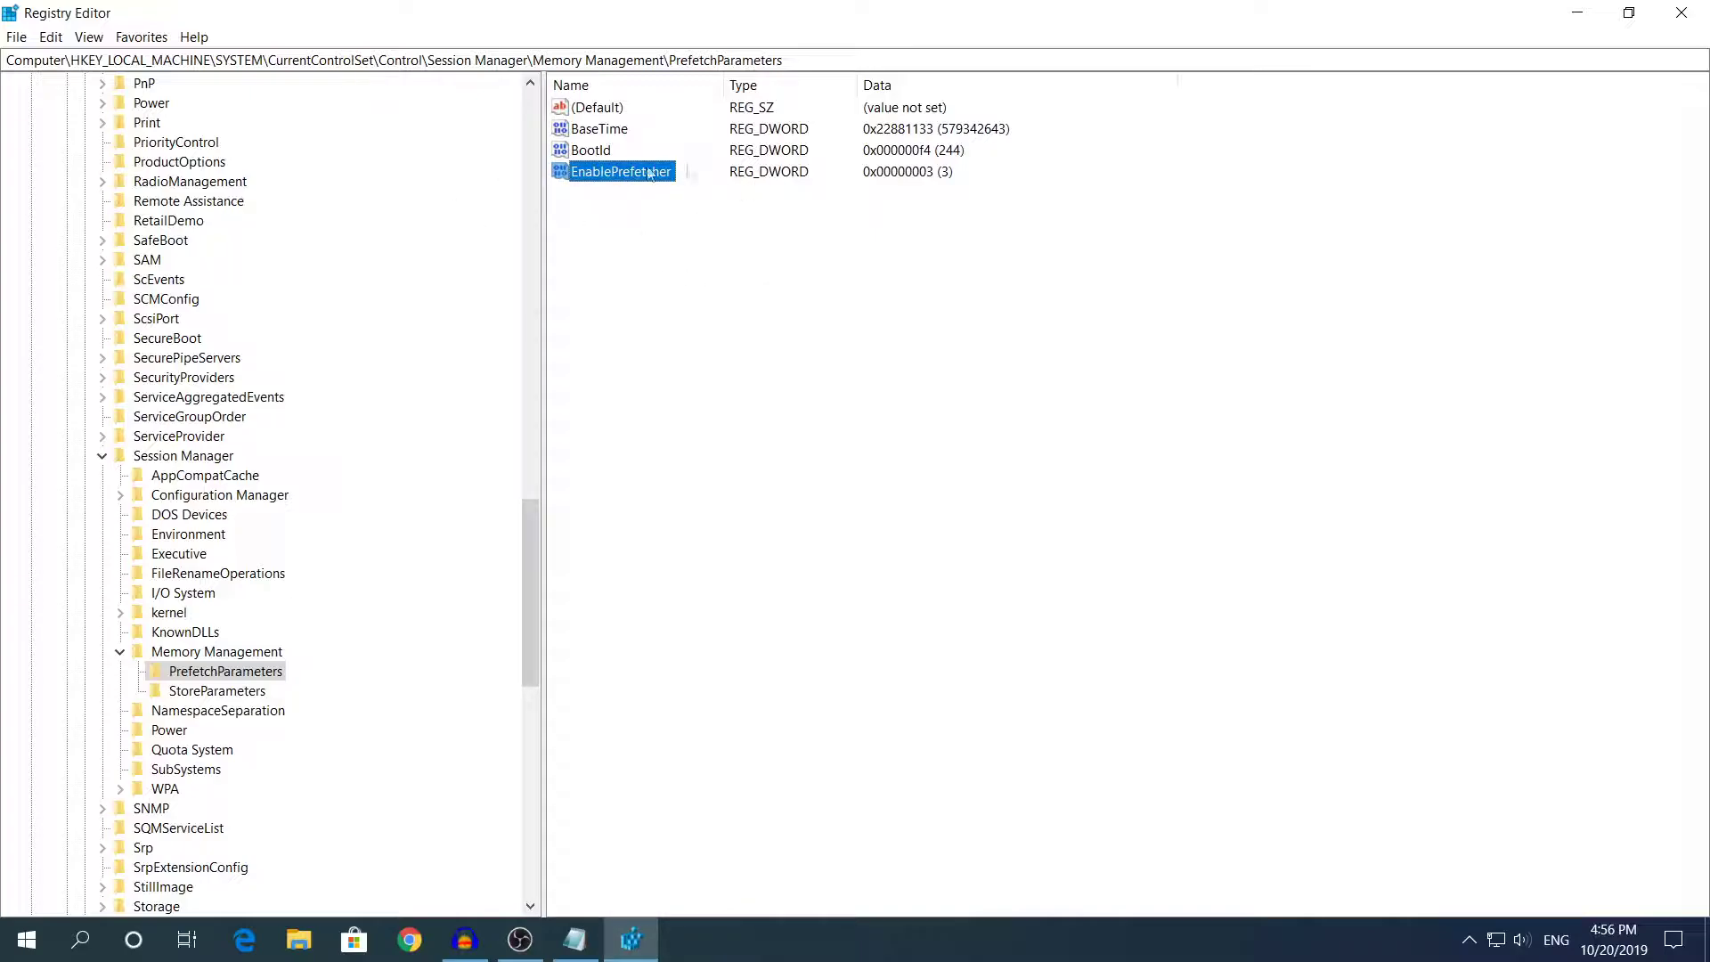
Change EnablePrefetcher's value data from 3 to 0 and close Registry Editor.
double_click(595, 179)
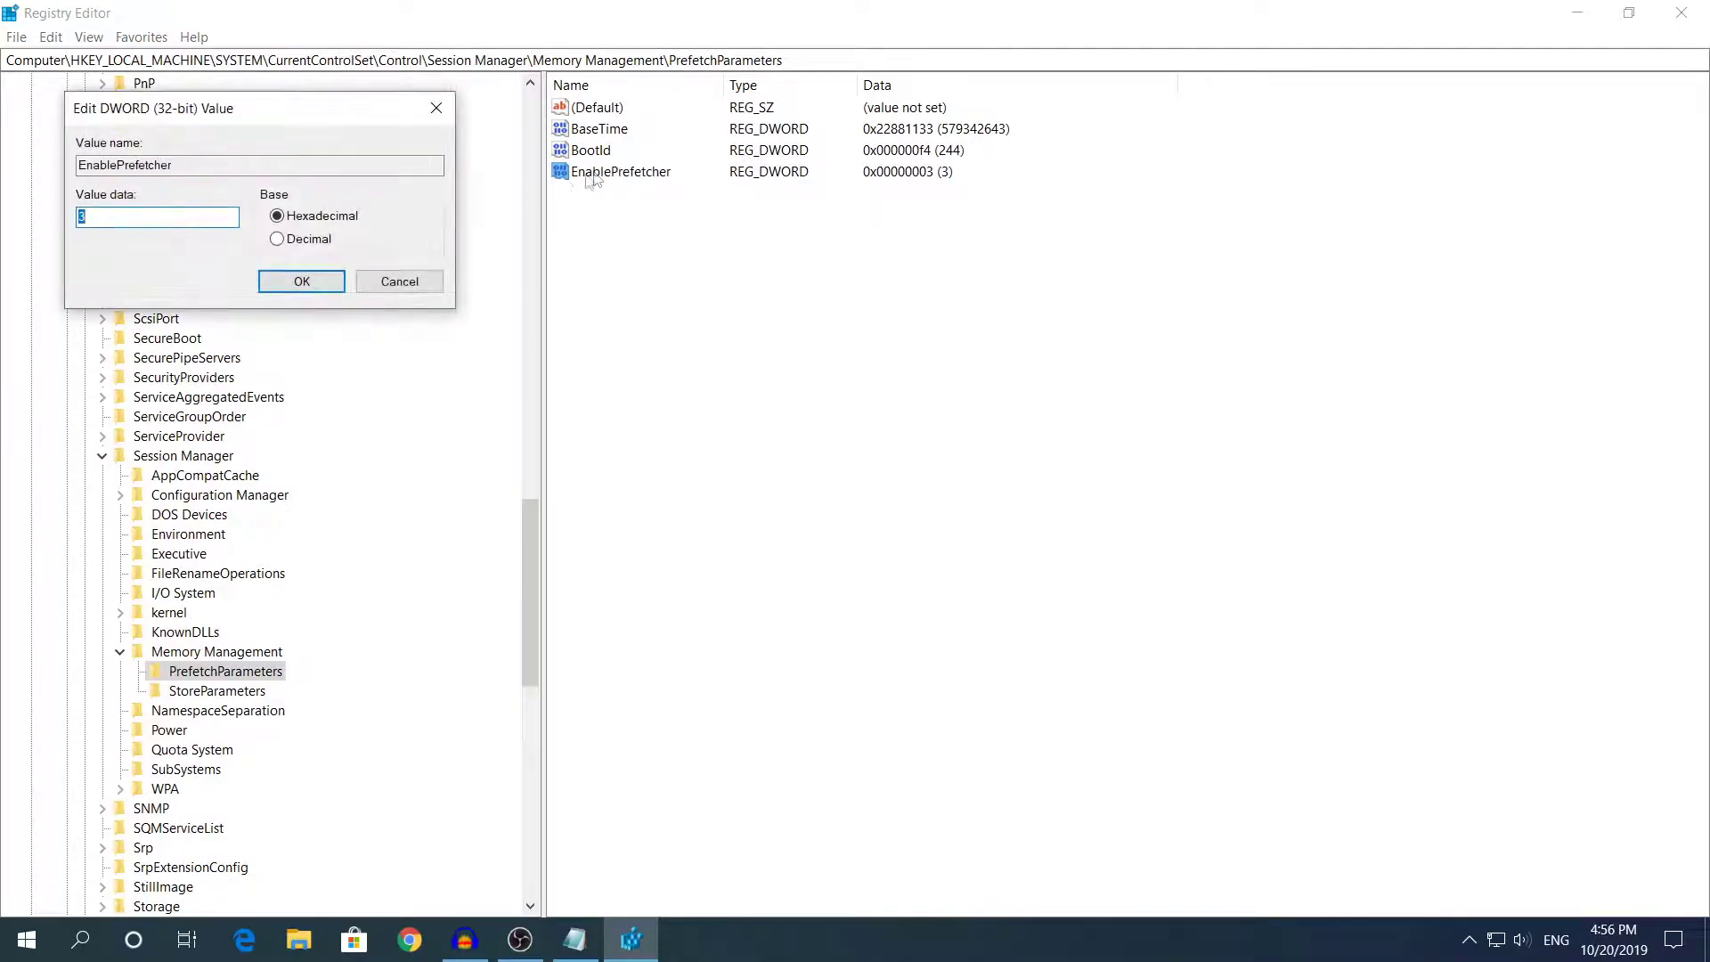
drag(267, 86, 801, 239)
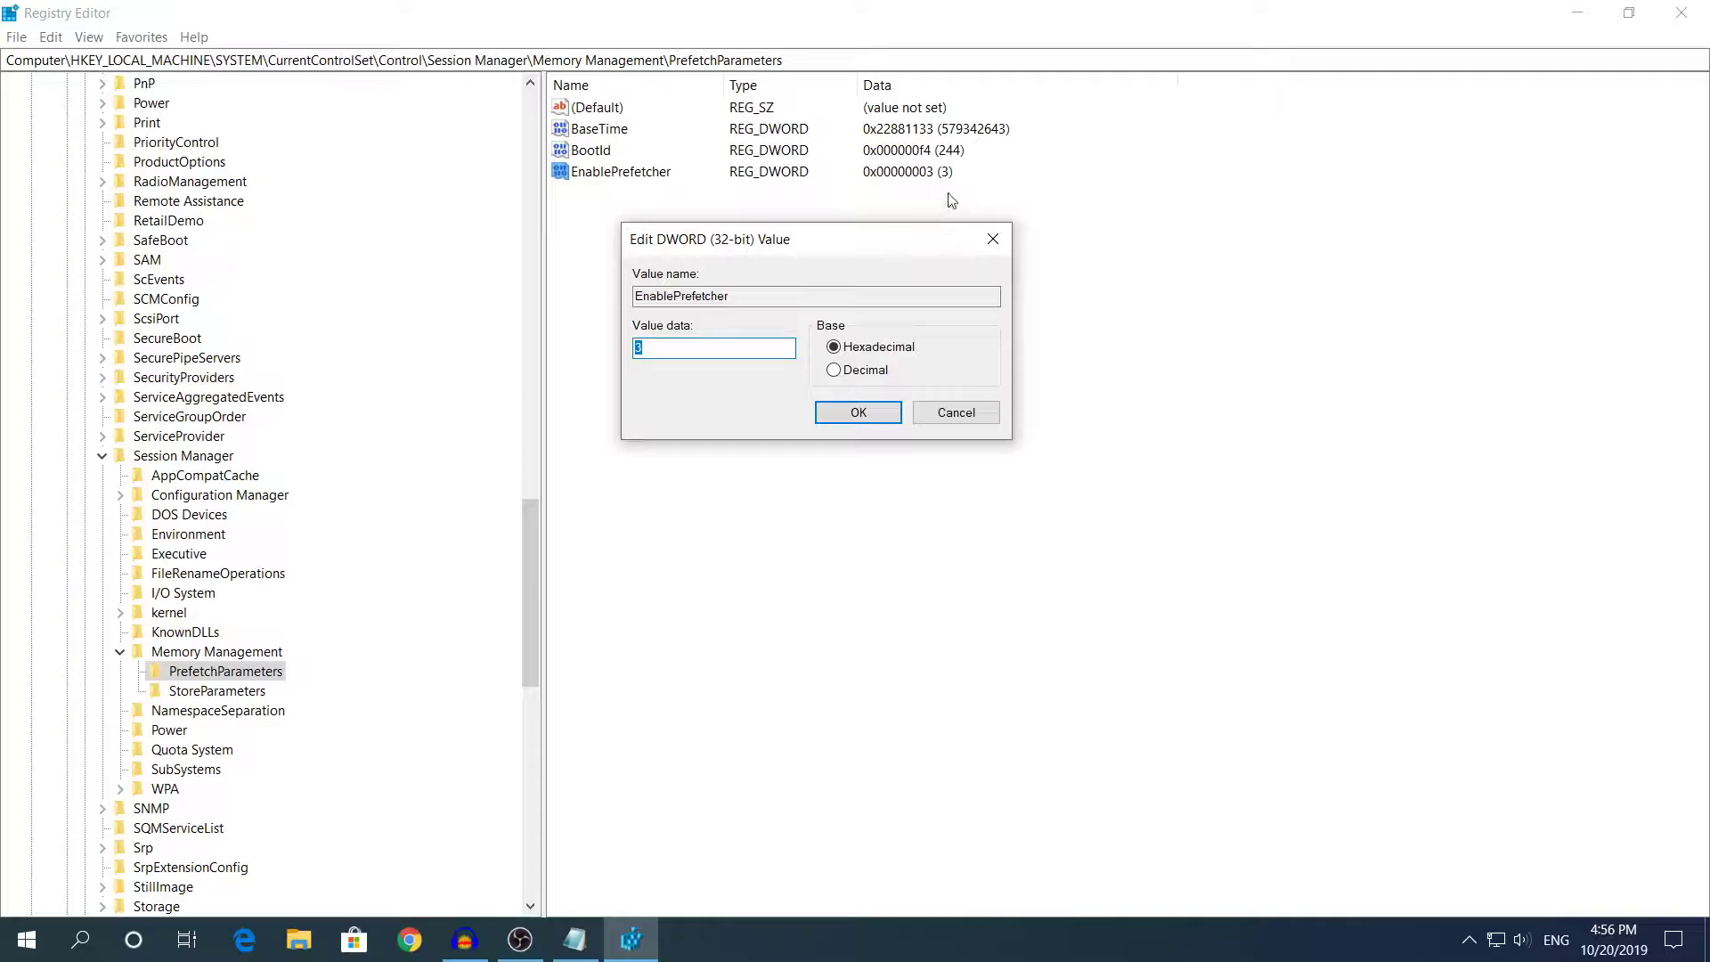
click(723, 348)
text(0)
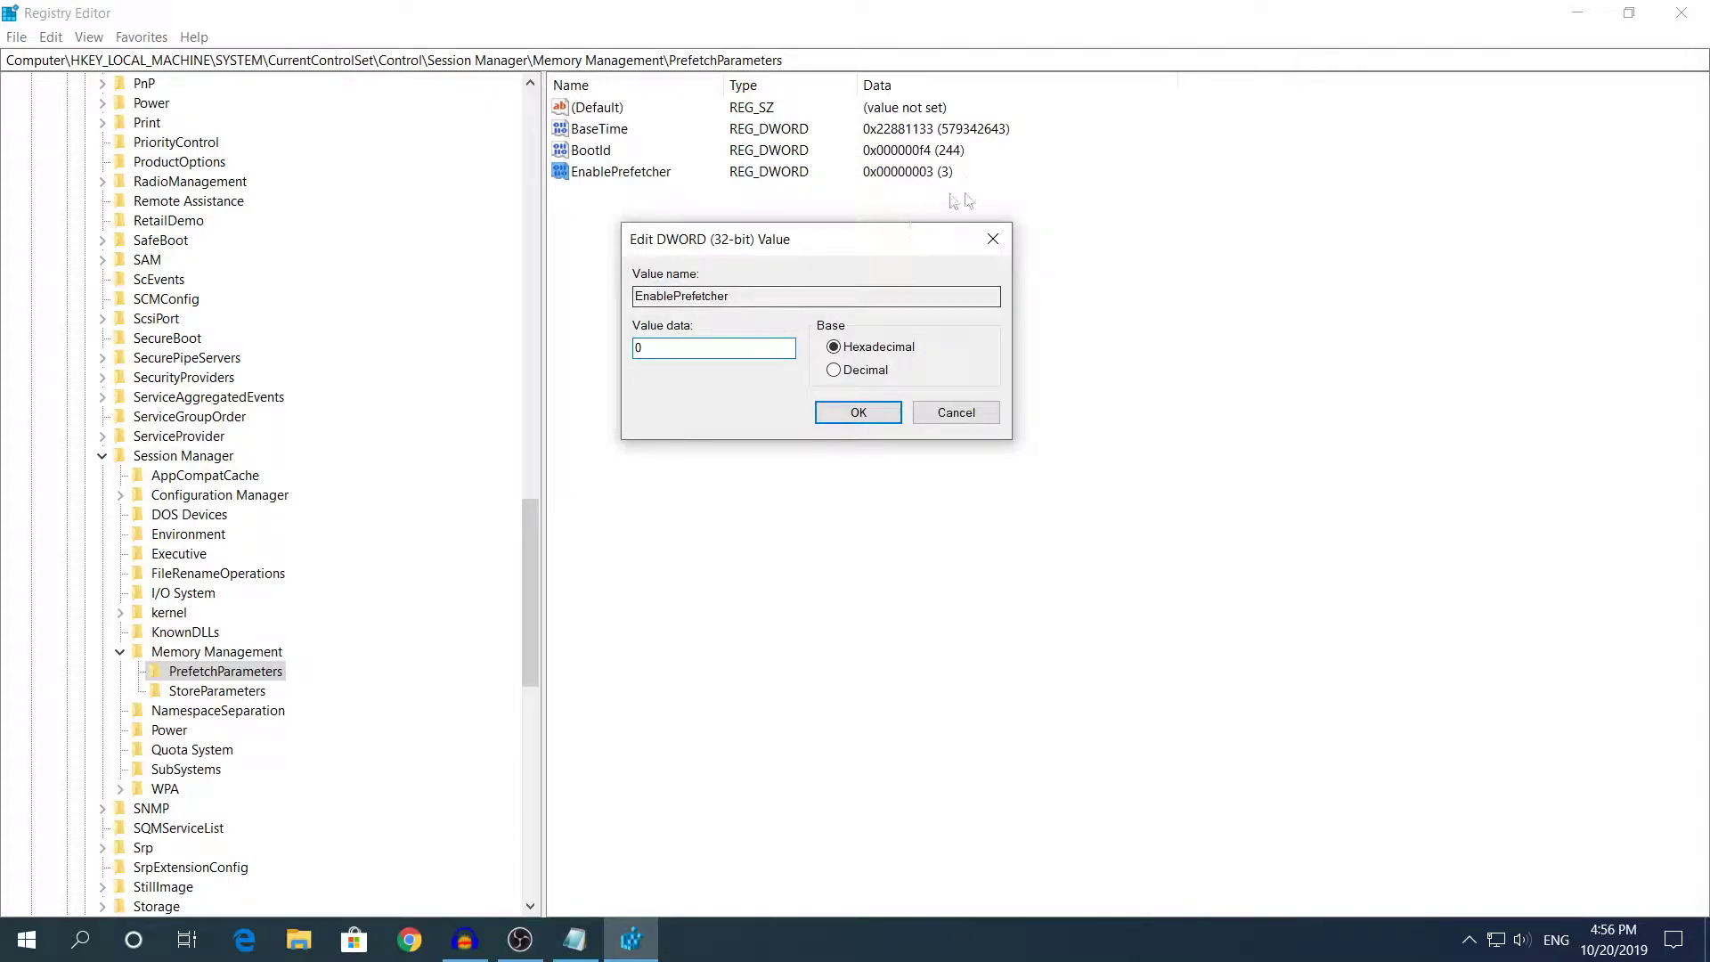
click(857, 412)
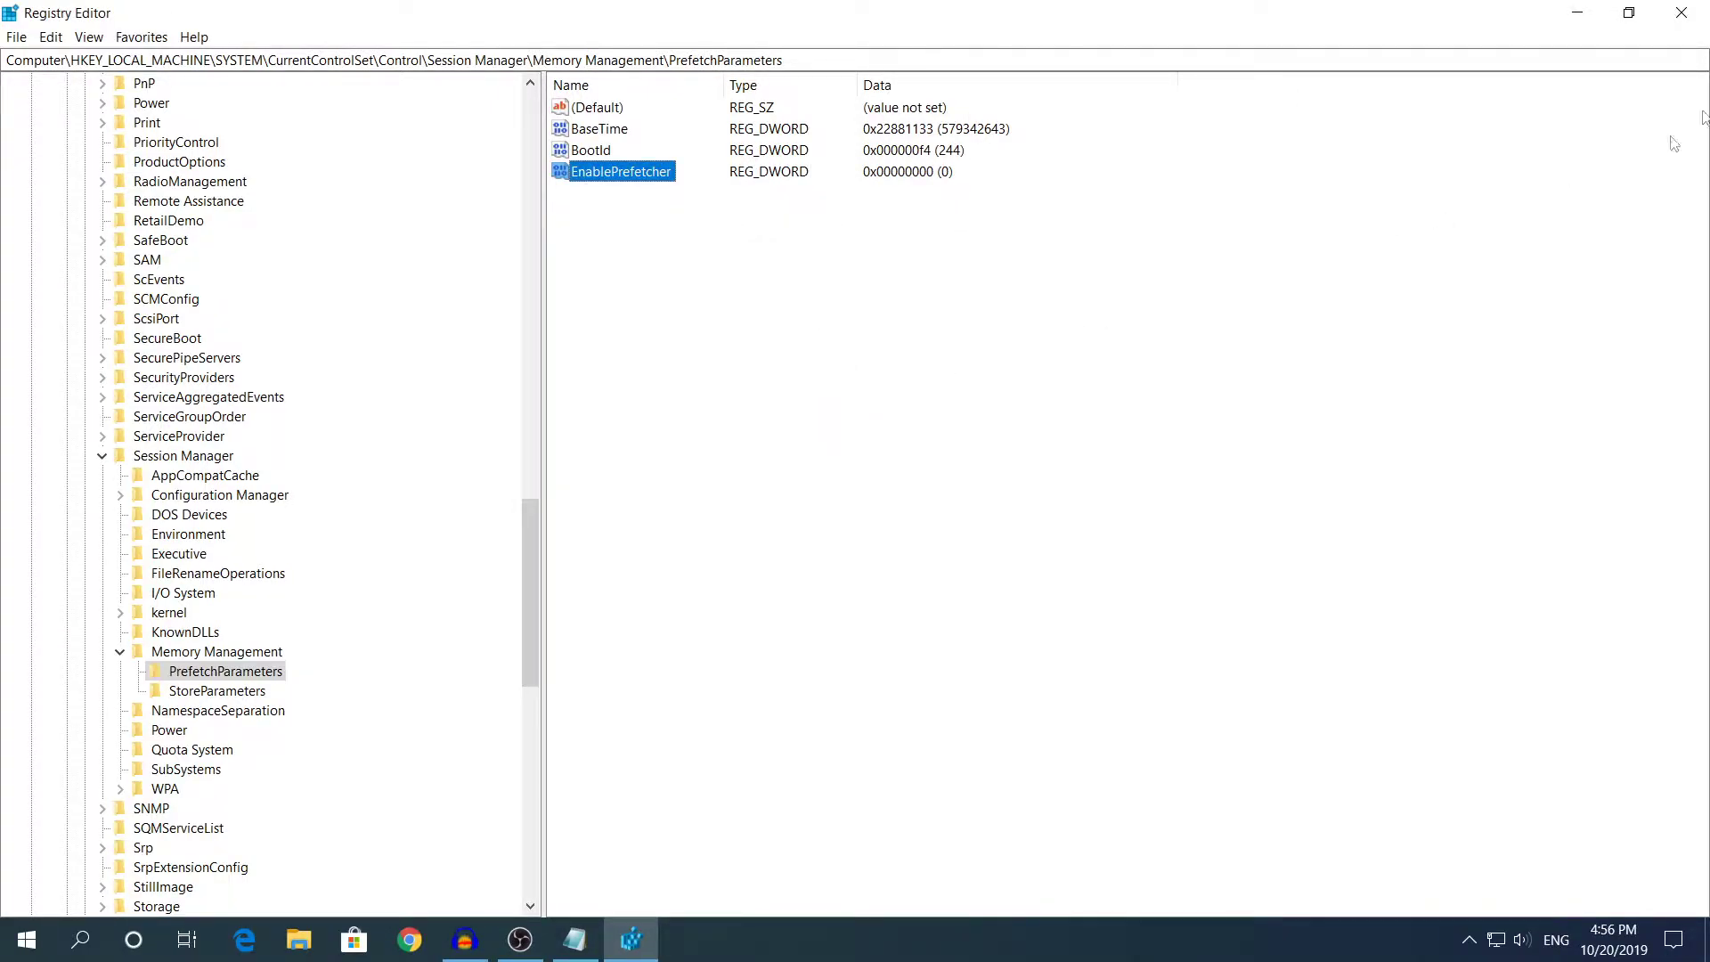
click(1681, 12)
click(1681, 11)
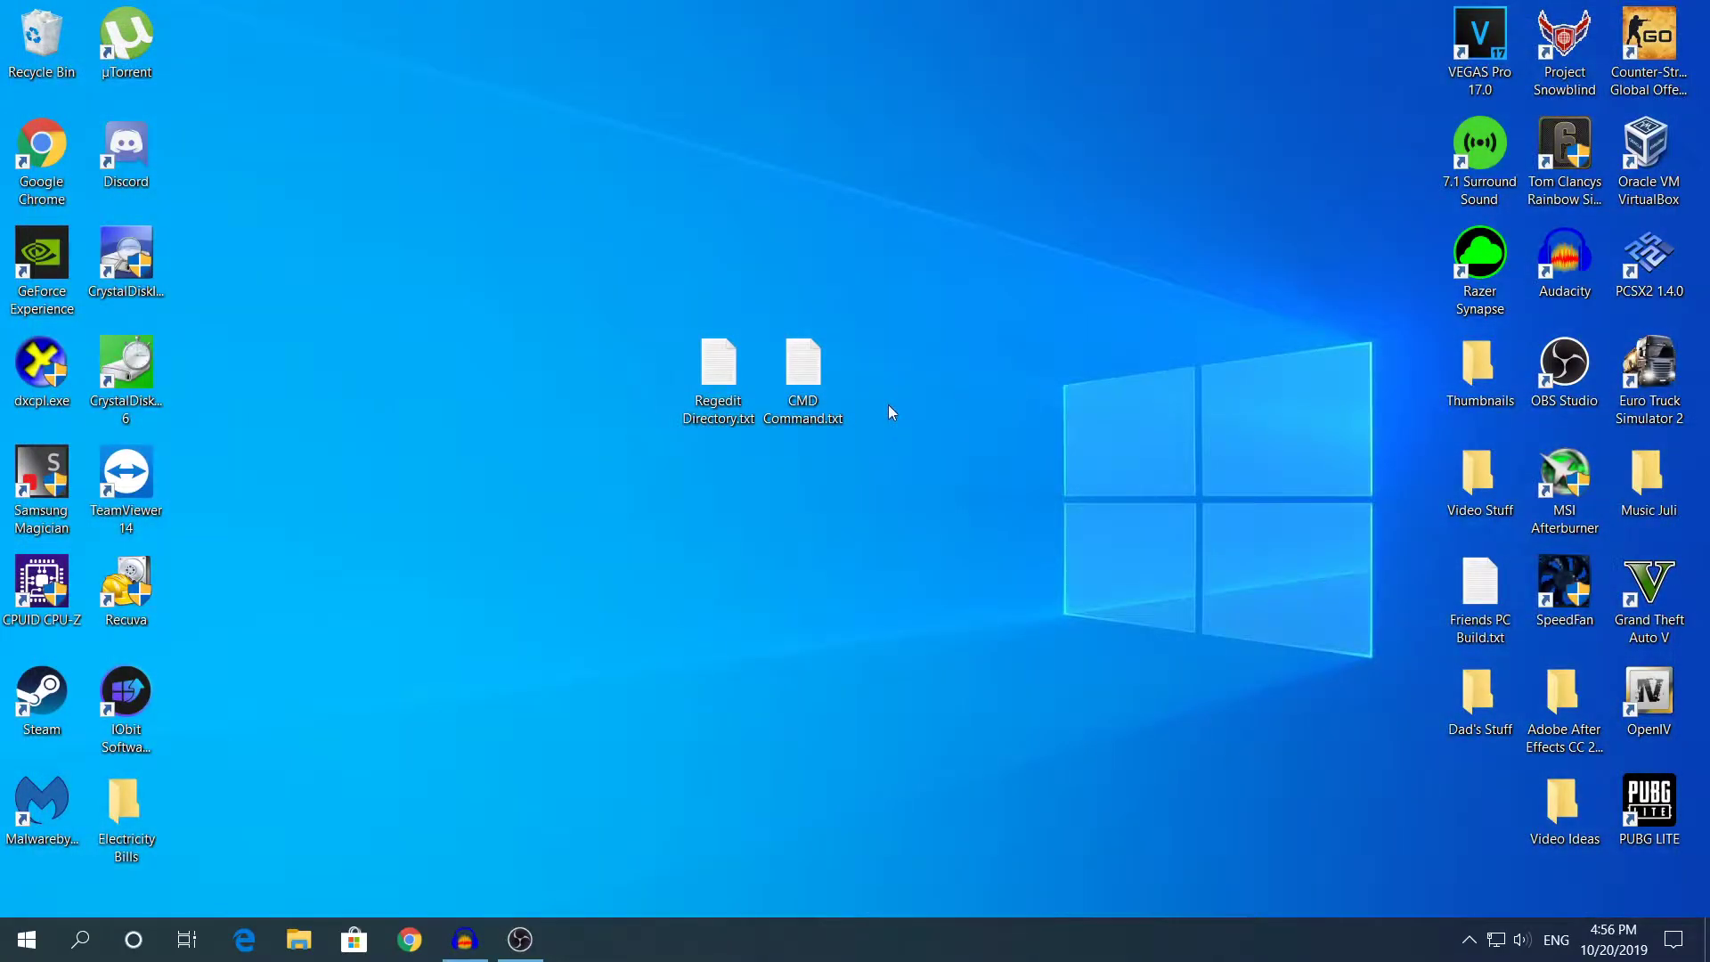